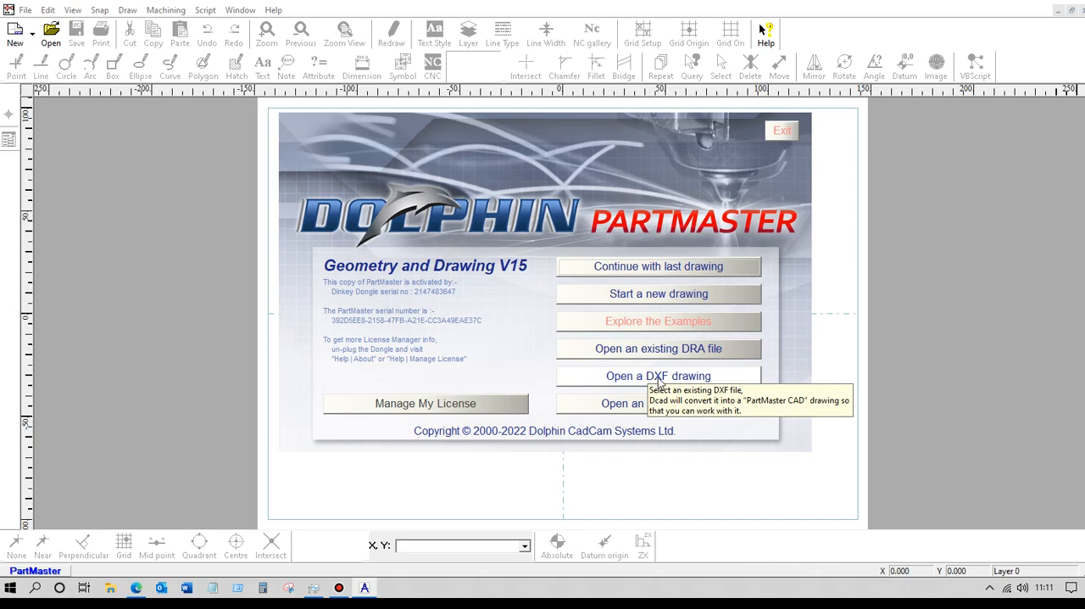
Open the DXF drawing Bottom.dxf, importing it in mm with the existing conversion options.
{"action": "left_click", "coordinate": [659, 376]}
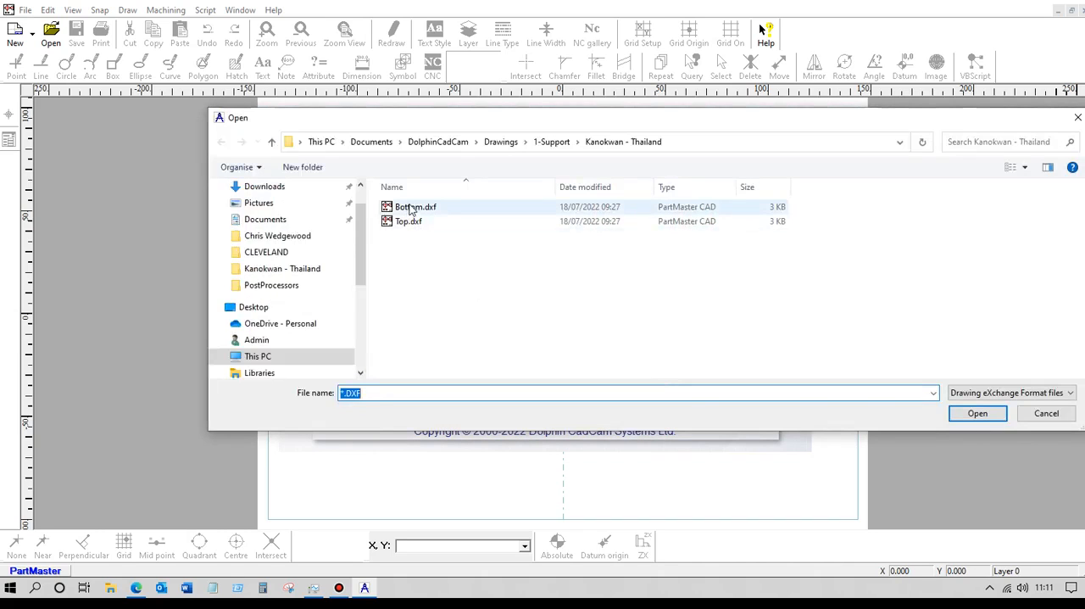
{"action": "left_click", "coordinate": [409, 211]}
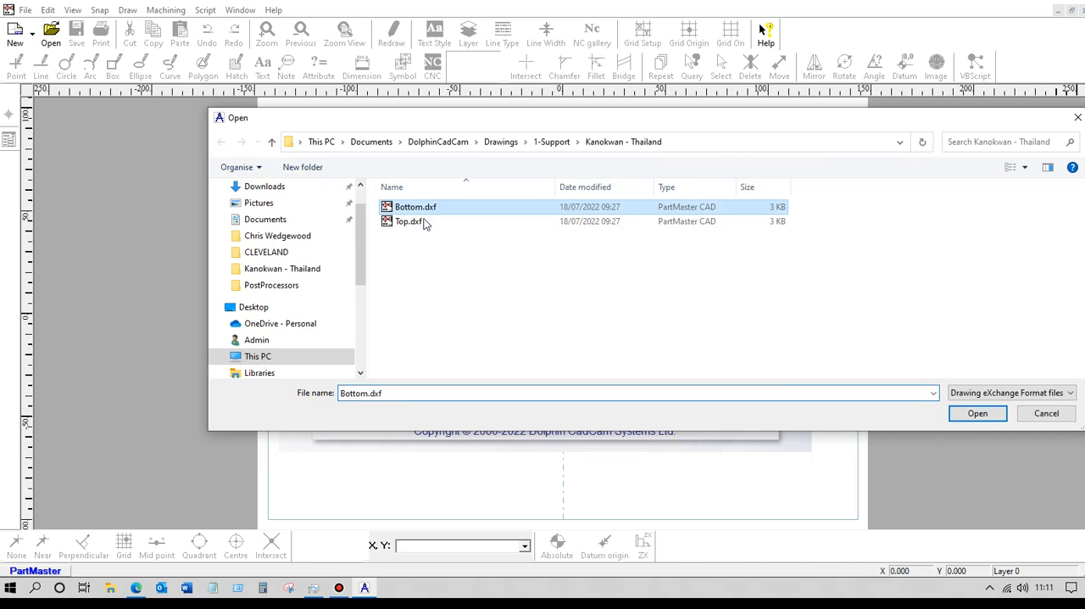
{"action": "left_click", "coordinate": [977, 413]}
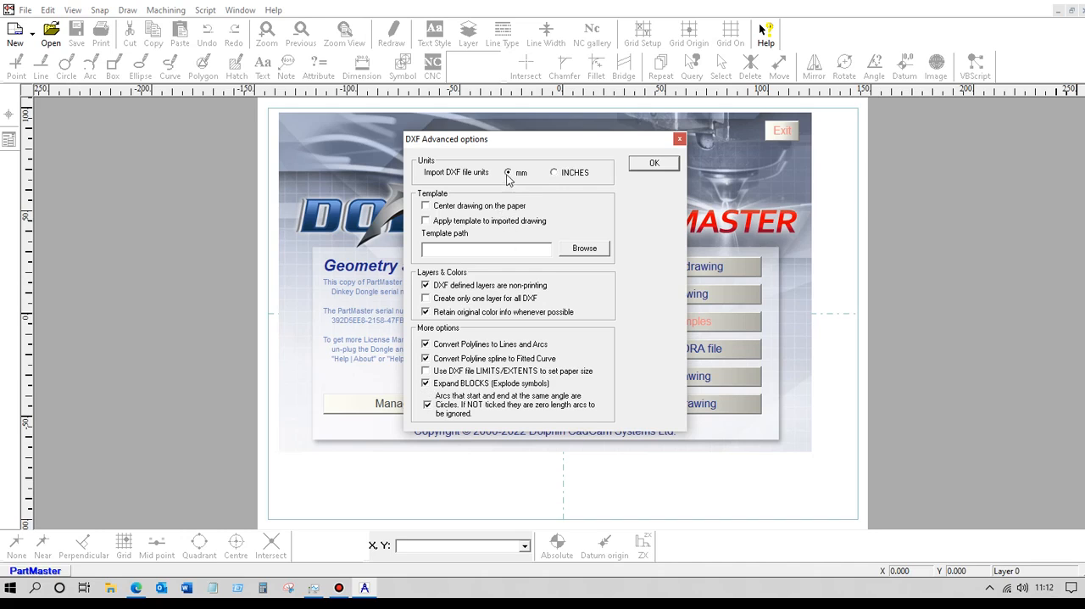
{"action": "left_click", "coordinate": [648, 167]}
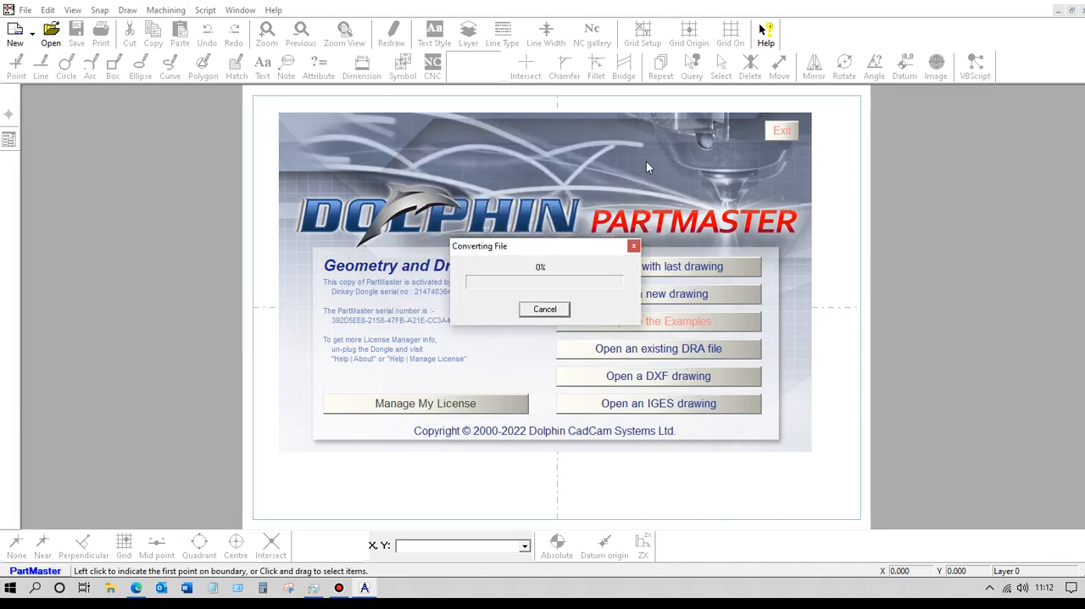
{"action": "scroll", "coordinate": [504, 296], "scroll_direction": "down", "scroll_amount": 2}
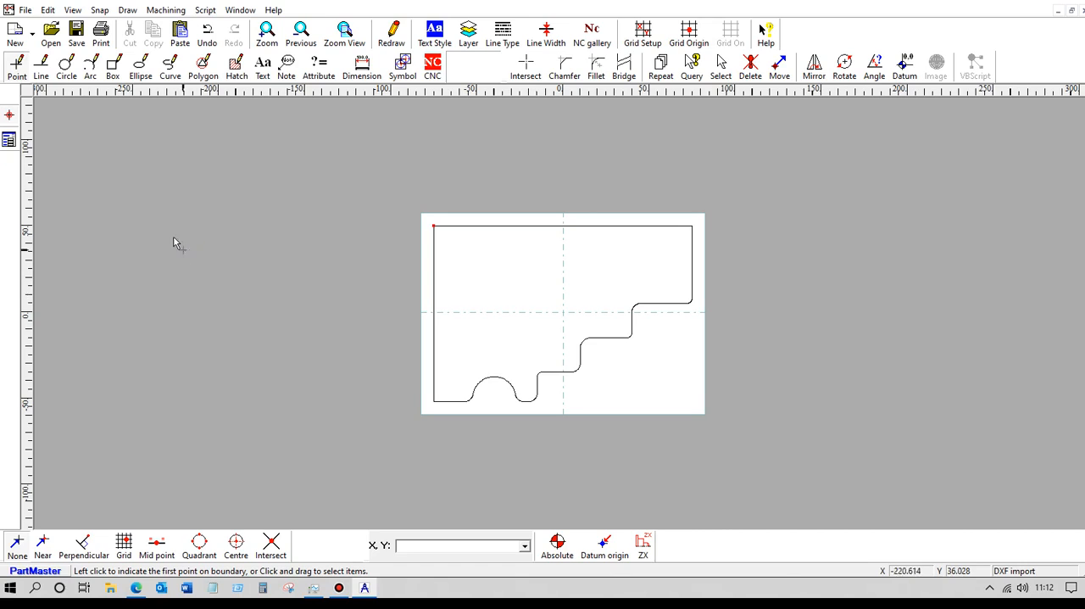
Import the drawing Top.dxf in mm with the same DXF conversion options.
{"action": "left_click", "coordinate": [26, 12]}
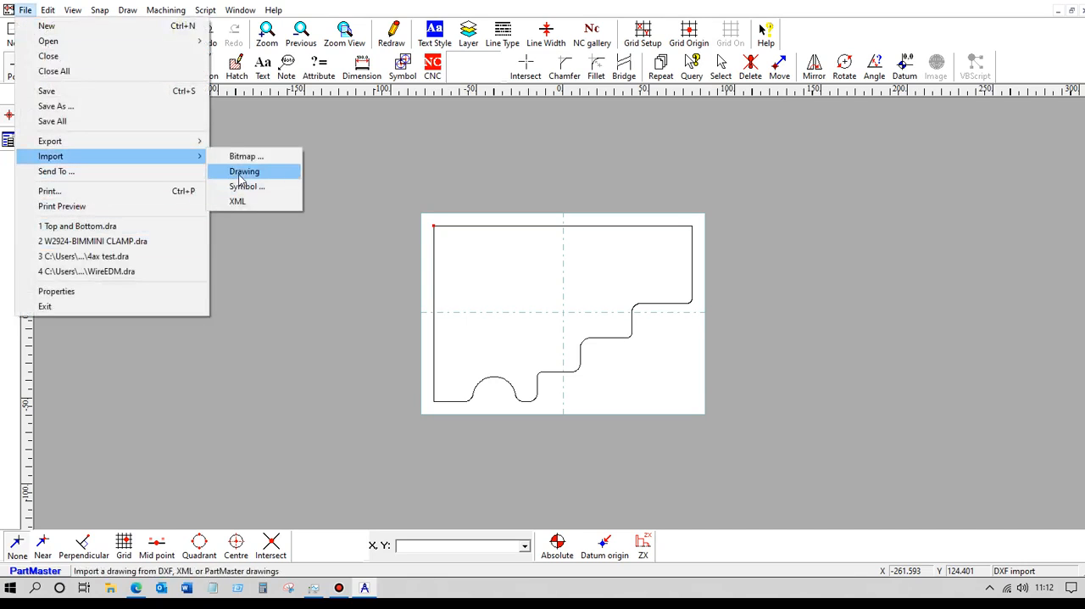
{"action": "left_click", "coordinate": [241, 172]}
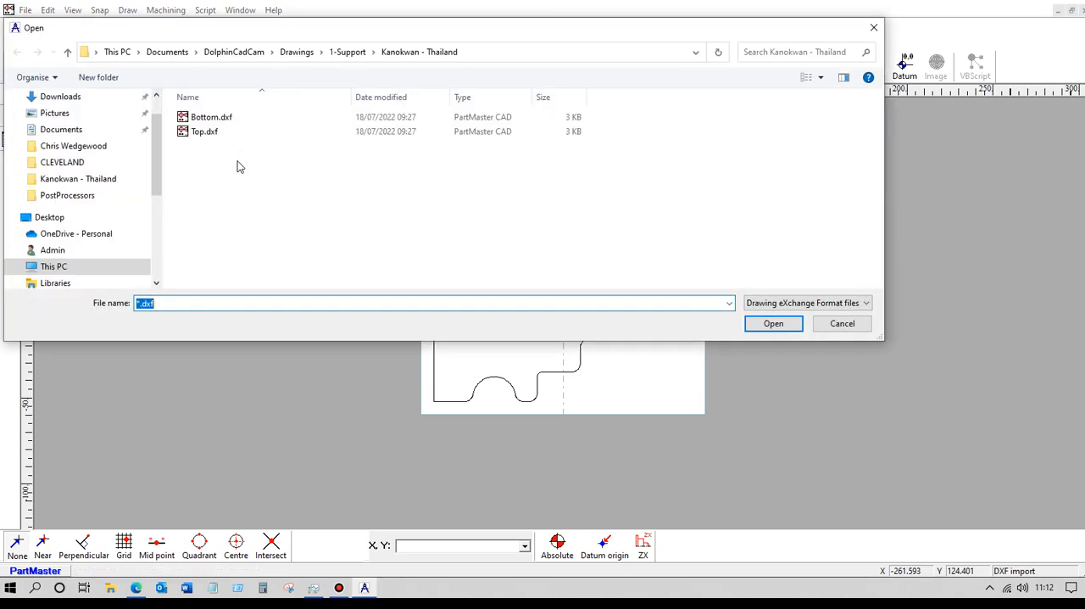
{"action": "left_click", "coordinate": [203, 136]}
{"action": "left_click", "coordinate": [766, 325]}
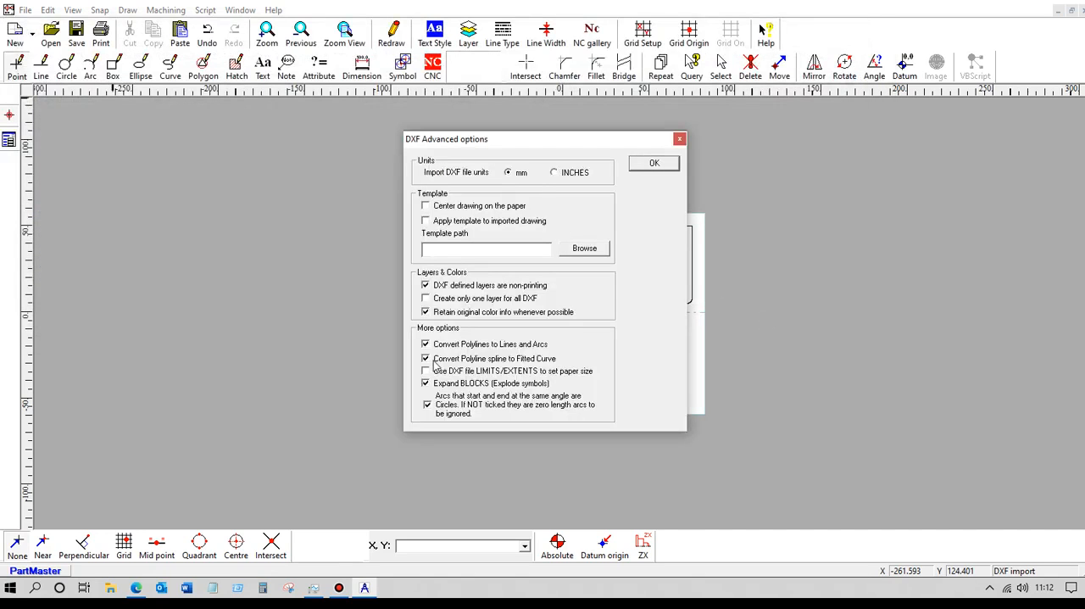
{"action": "left_click", "coordinate": [651, 164]}
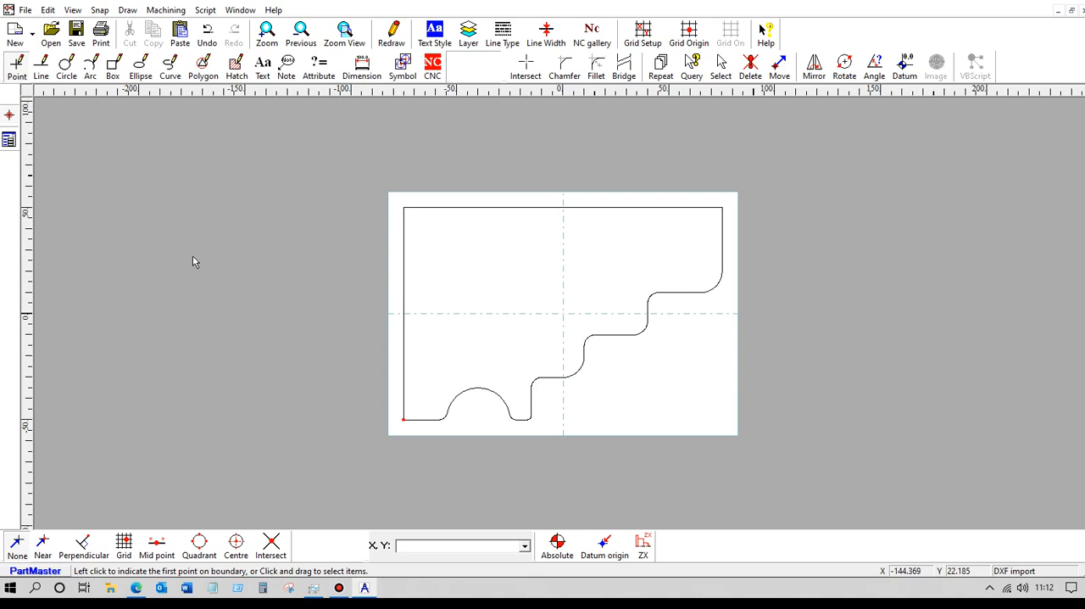
Place a point marker at the origin (0, 0) of the Top drawing, using the Near snap.
{"action": "left_click", "coordinate": [17, 68]}
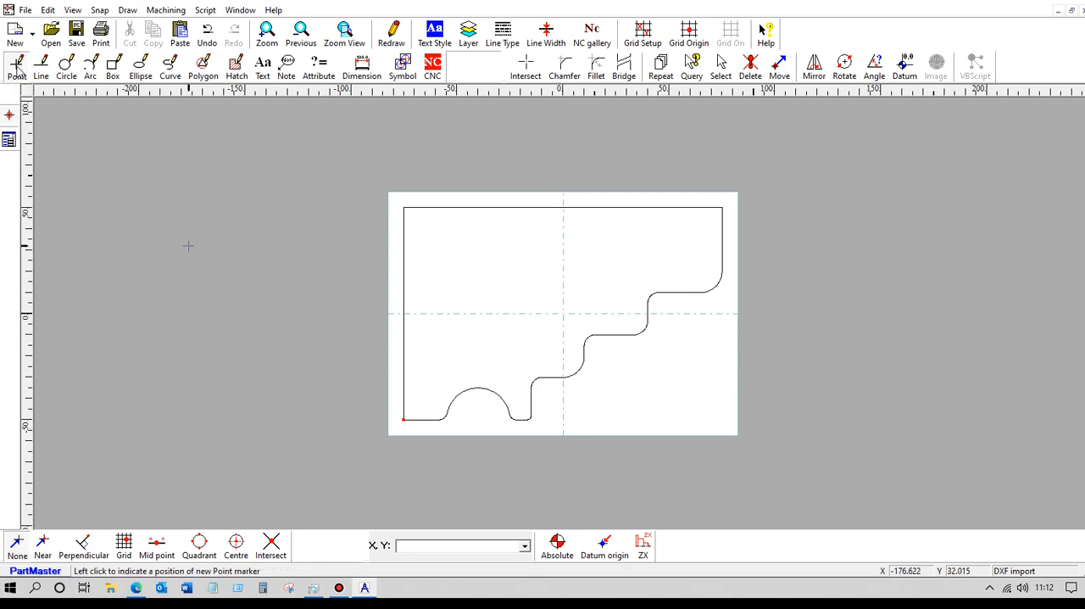
{"action": "left_click", "coordinate": [41, 545]}
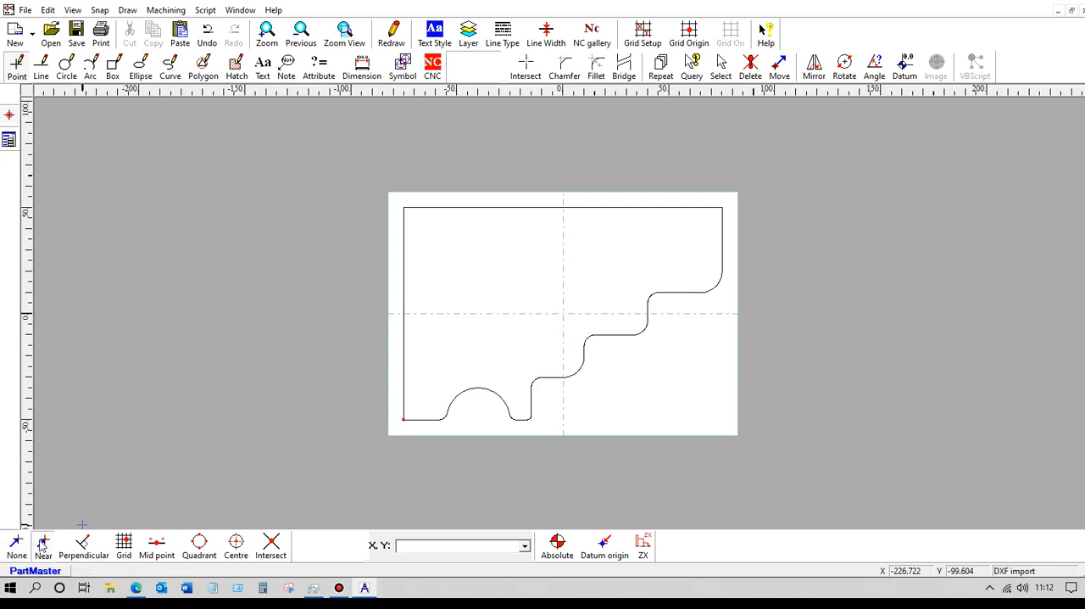
{"action": "left_click", "coordinate": [563, 314]}
Select the whole Top outline together with its origin point marker and copy them.
{"action": "left_click", "coordinate": [720, 74]}
{"action": "left_click_drag", "start_coordinate": [384, 176], "coordinate": [773, 475]}
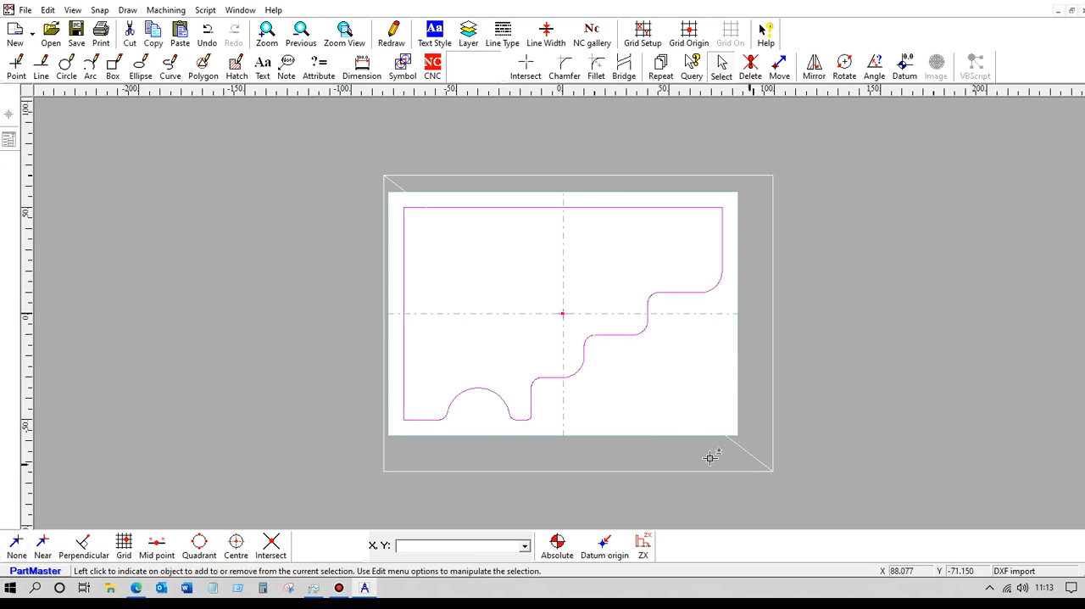
{"action": "left_click", "coordinate": [155, 41]}
Paste the copied Top outline into the Bottom drawing, left of the existing shape at about X -246, Y -49.
{"action": "left_click", "coordinate": [239, 10]}
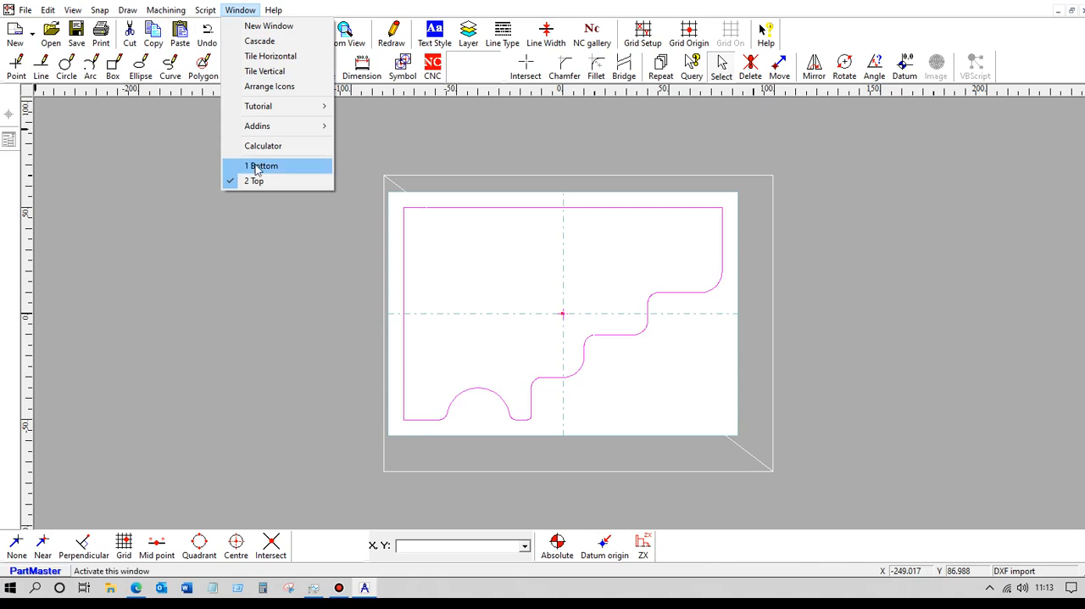
{"action": "left_click", "coordinate": [255, 167]}
{"action": "scroll", "coordinate": [280, 219], "scroll_direction": "down", "scroll_amount": 2}
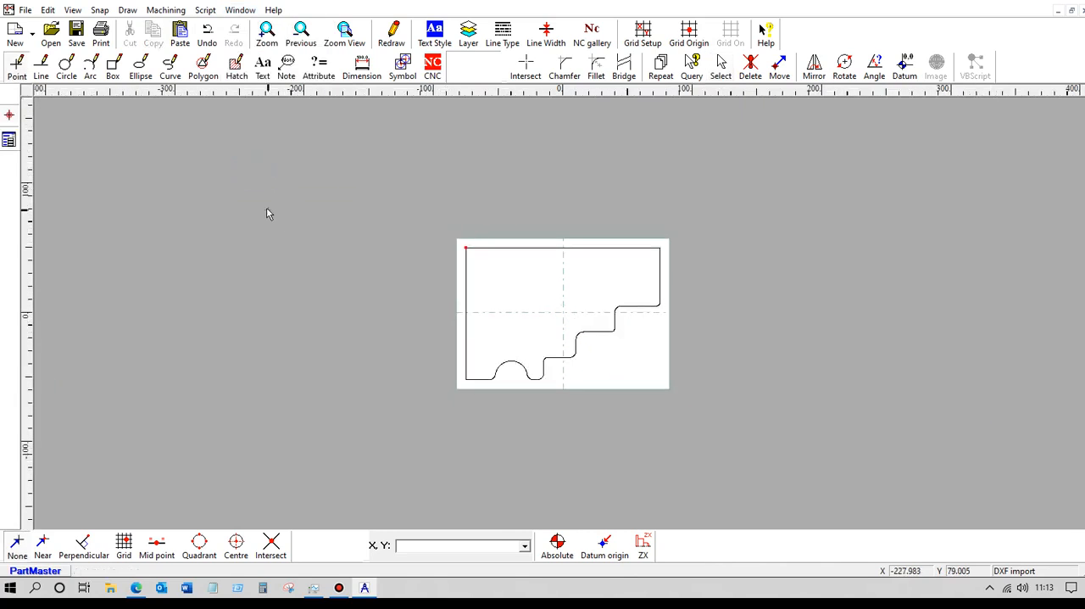
{"action": "left_click", "coordinate": [180, 34]}
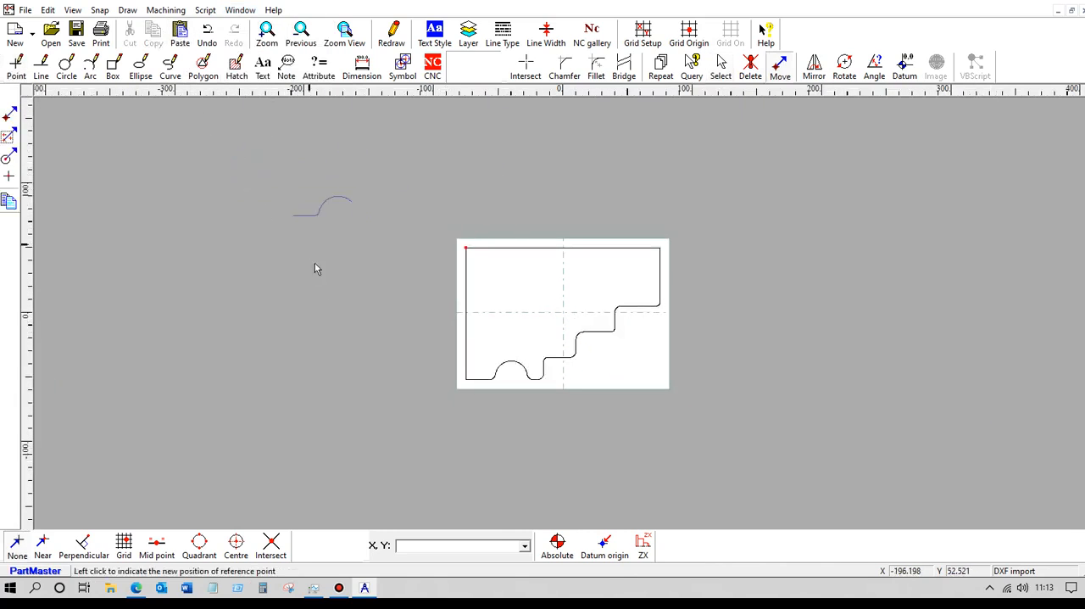
{"action": "left_click", "coordinate": [244, 376]}
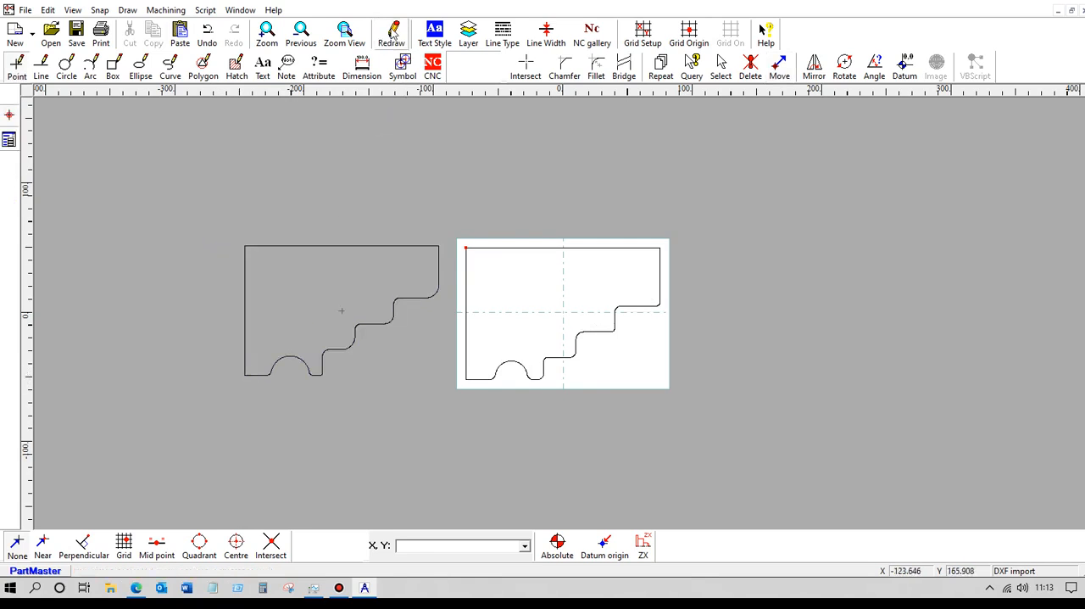
Set the Bottom drawing's paper size to A2 (594 x 420 mm) in its page setup.
{"action": "left_click", "coordinate": [73, 10]}
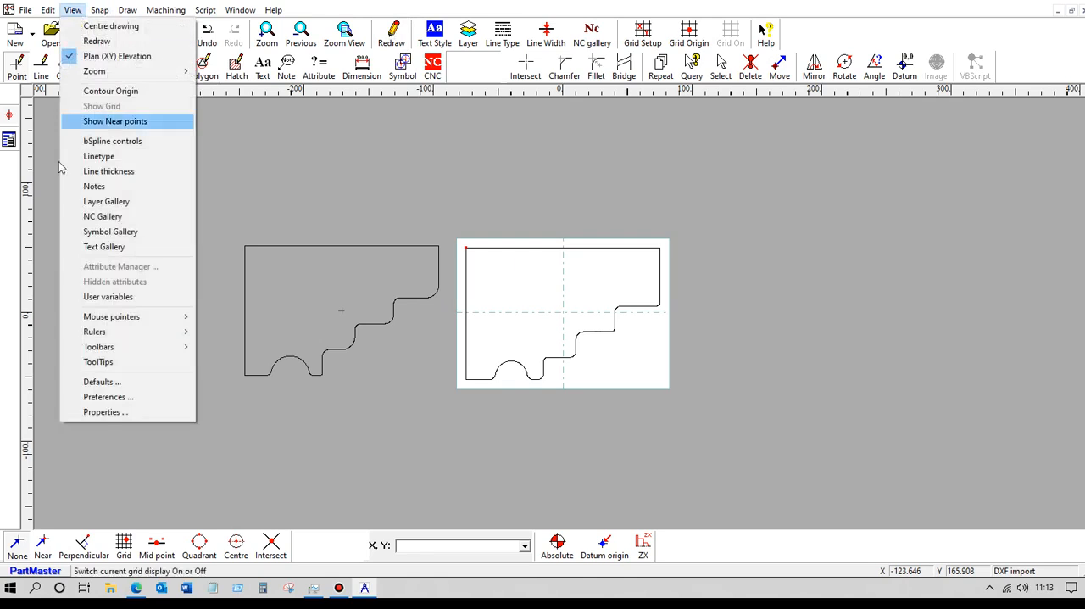
{"action": "left_click", "coordinate": [105, 412]}
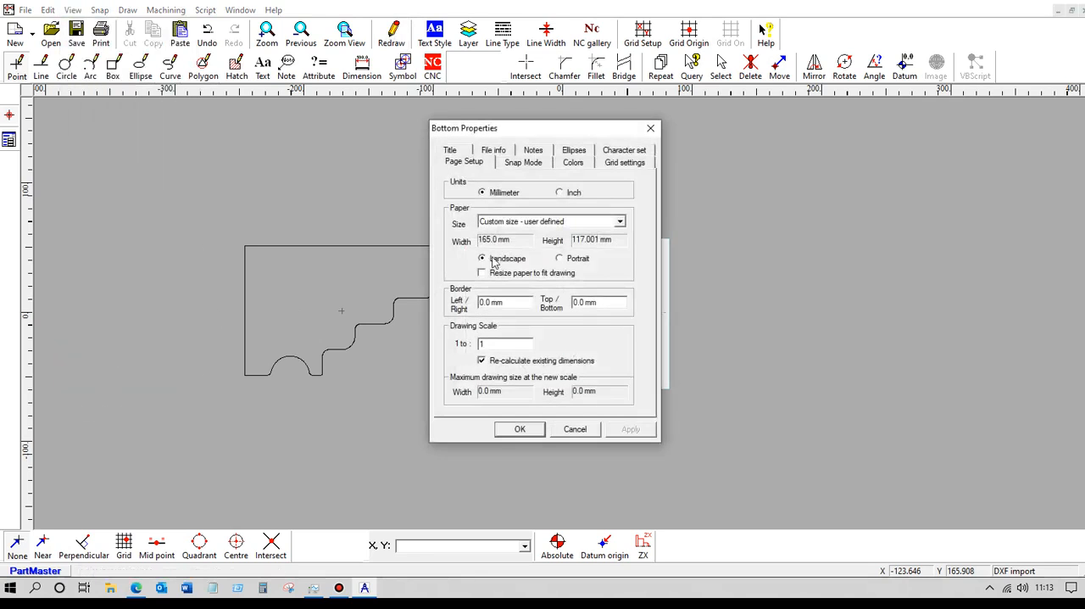
{"action": "left_click", "coordinate": [620, 221]}
{"action": "left_click_drag", "start_coordinate": [623, 271], "coordinate": [626, 253]}
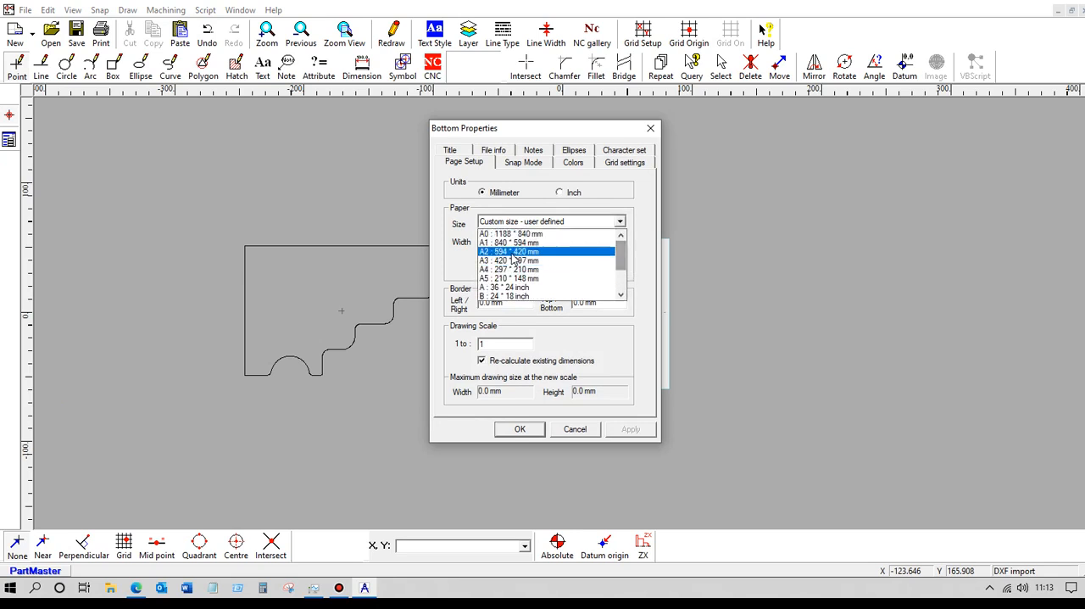
{"action": "left_click", "coordinate": [513, 252]}
{"action": "left_click", "coordinate": [519, 429]}
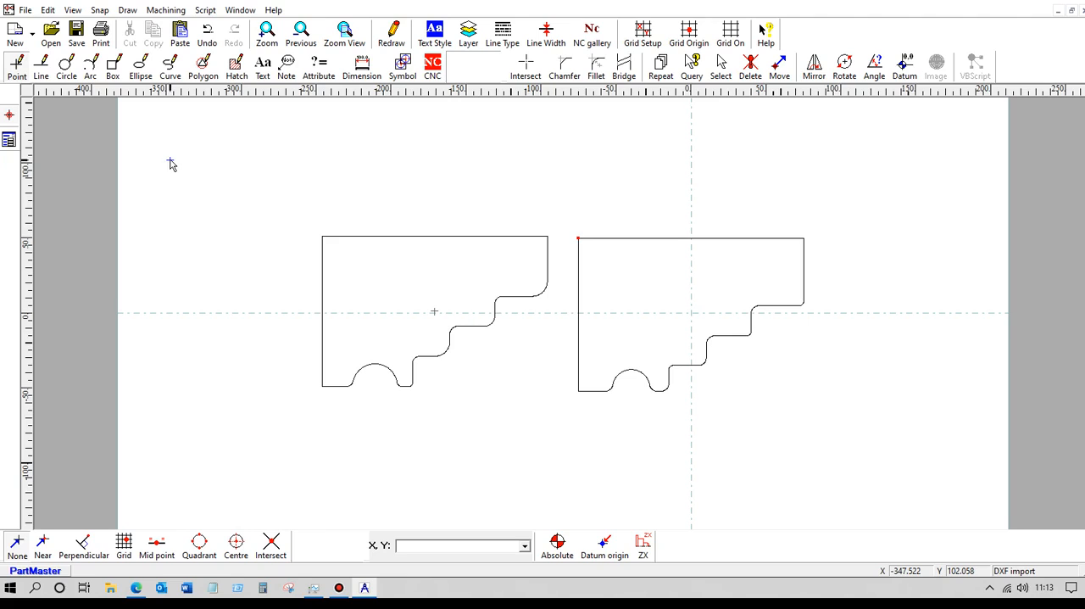
Create a closed contour named "bottom" from the right-hand shape, starting on its upper edge at the upper-left corner.
{"action": "left_click", "coordinate": [434, 68]}
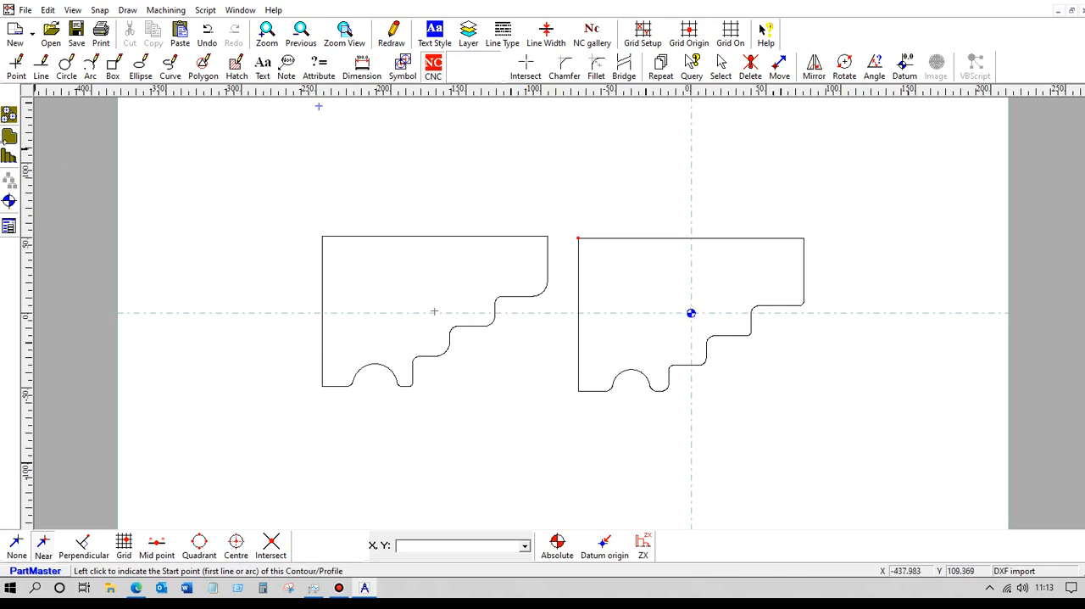
{"action": "left_click", "coordinate": [606, 239]}
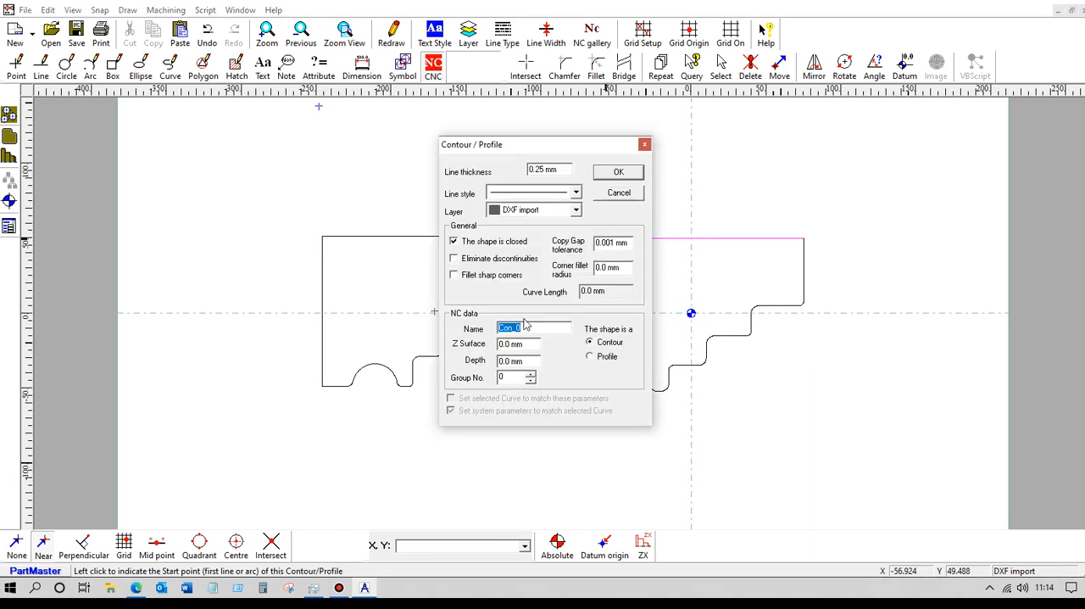
{"action": "type", "text": "bo"}
{"action": "left_click", "coordinate": [613, 174]}
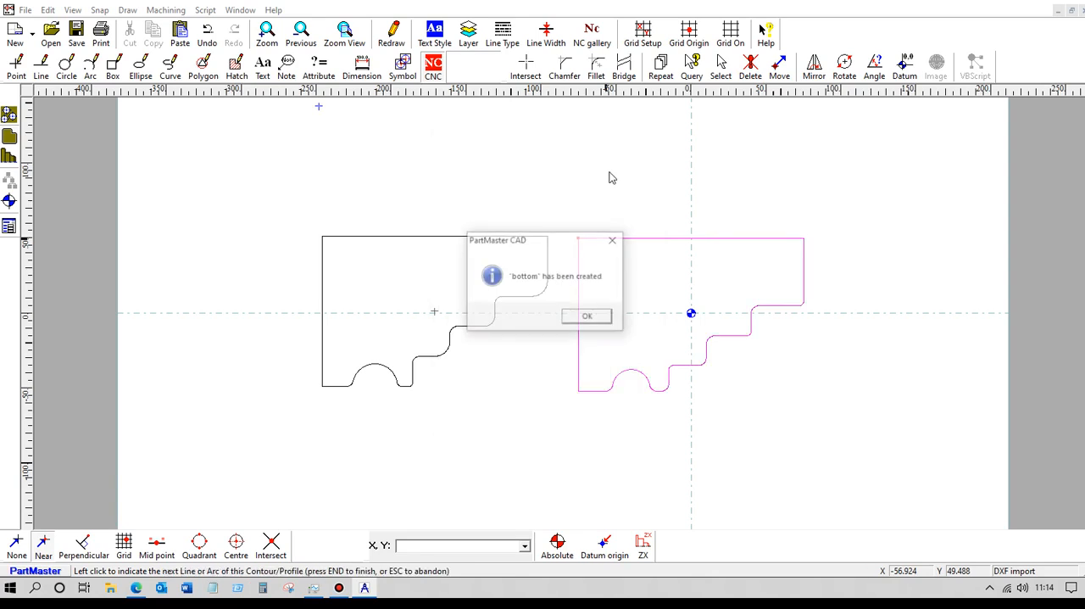
{"action": "left_click", "coordinate": [597, 313]}
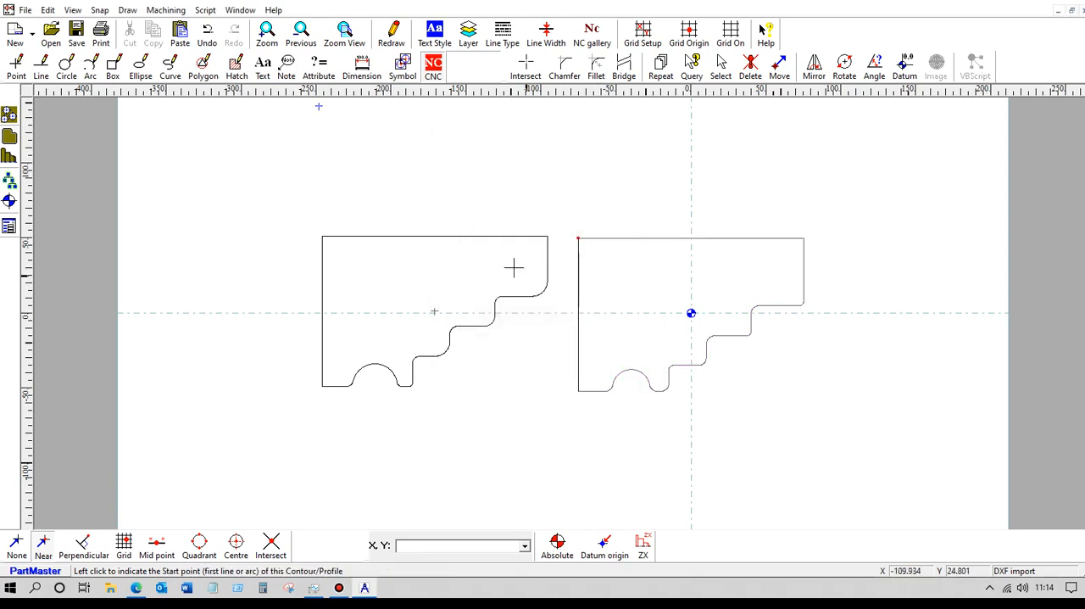
Move the NC datum to the left-hand shape's point marker and create a closed contour named "Top" from that shape, starting at its upper-left corner.
{"action": "left_click", "coordinate": [11, 201]}
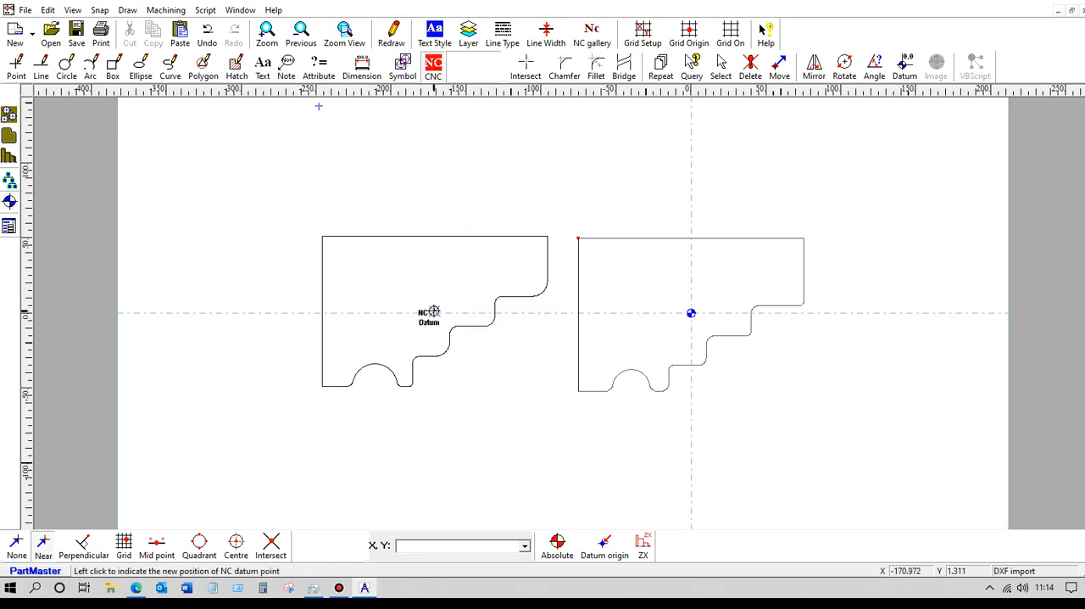
{"action": "left_click", "coordinate": [433, 312]}
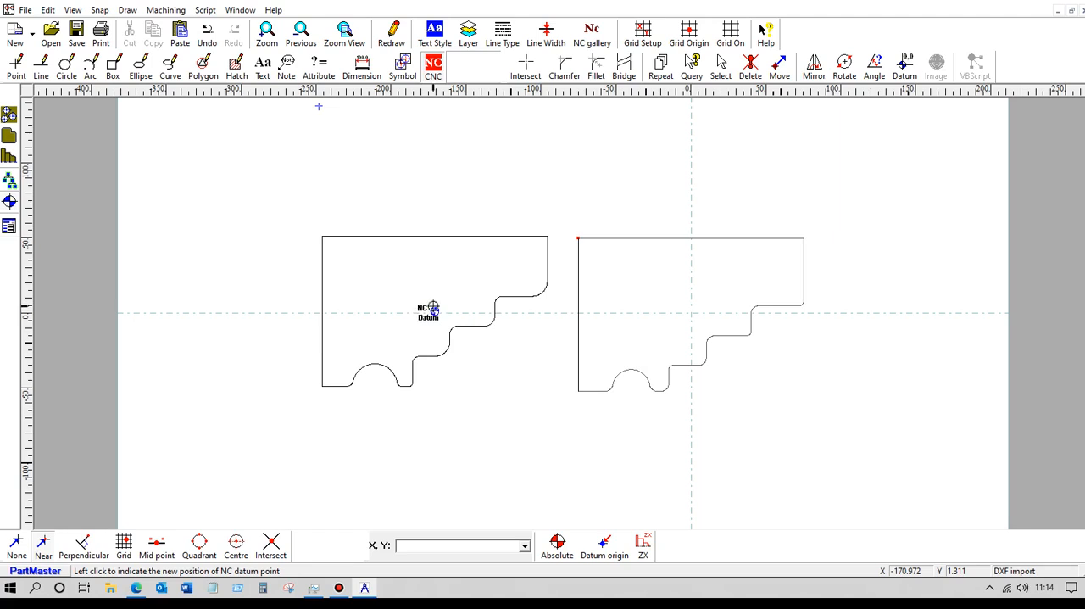
{"action": "left_click", "coordinate": [10, 136]}
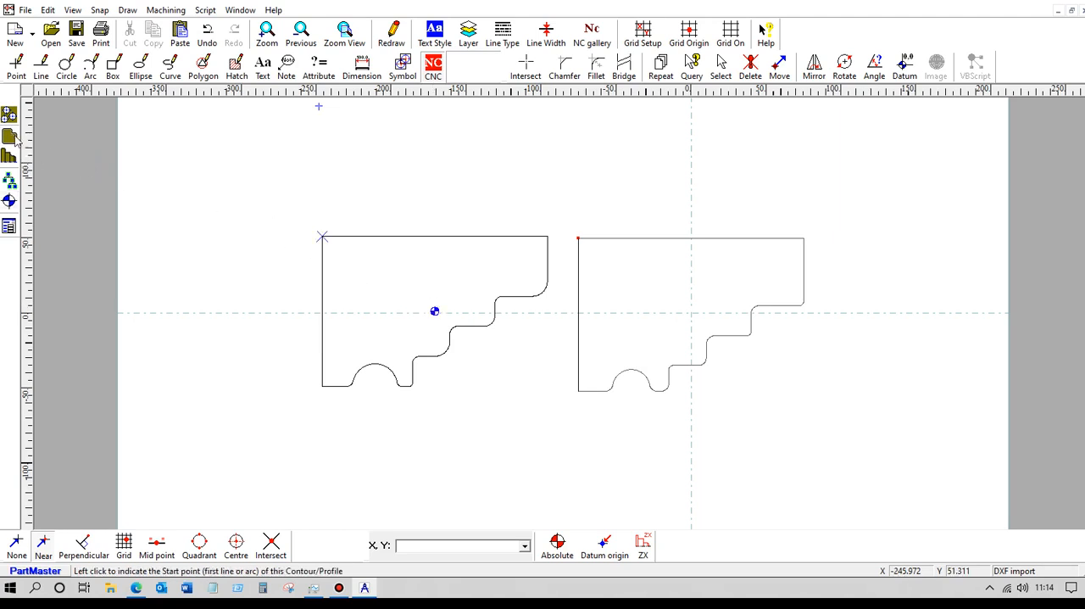
{"action": "left_click", "coordinate": [351, 238]}
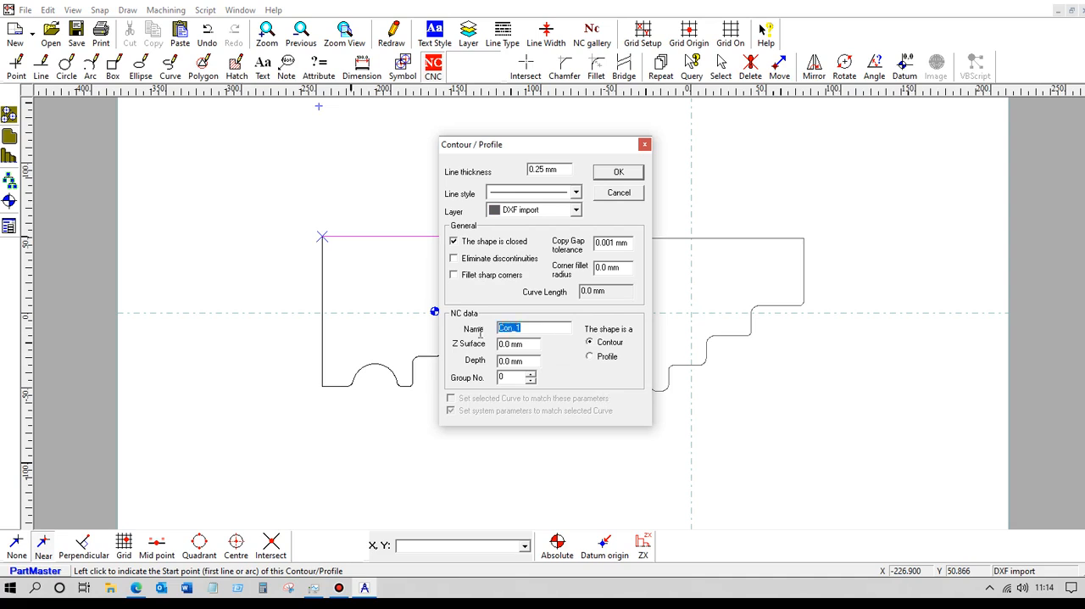
{"action": "type", "text": "Top"}
{"action": "left_click", "coordinate": [618, 172]}
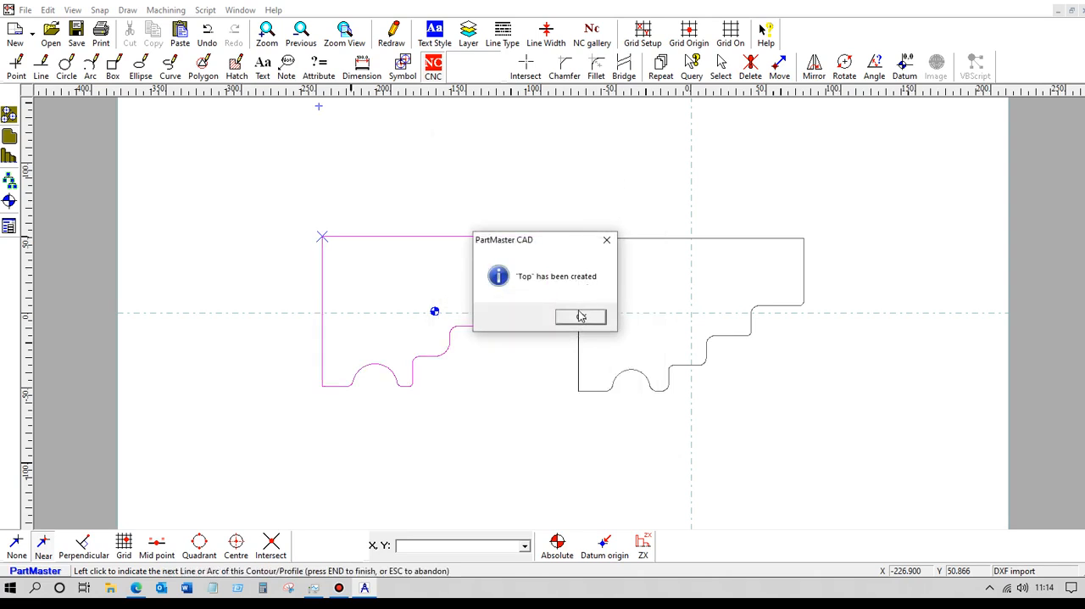
{"action": "left_click", "coordinate": [582, 317]}
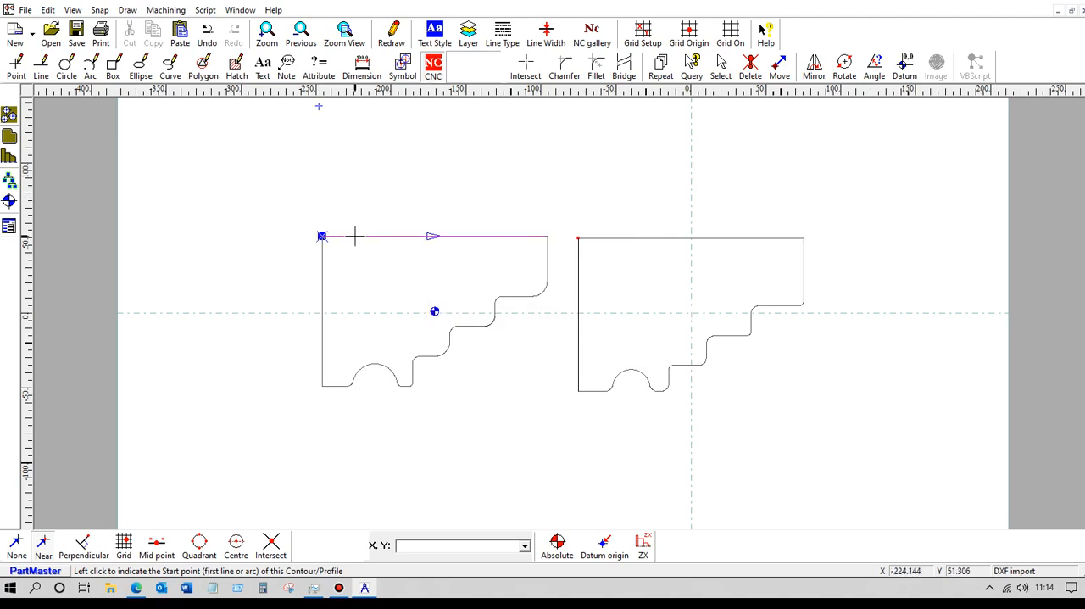
Save the combined drawing in the Drawings folder as a PartMaster drawing file named topnbott.
{"action": "left_click", "coordinate": [25, 11]}
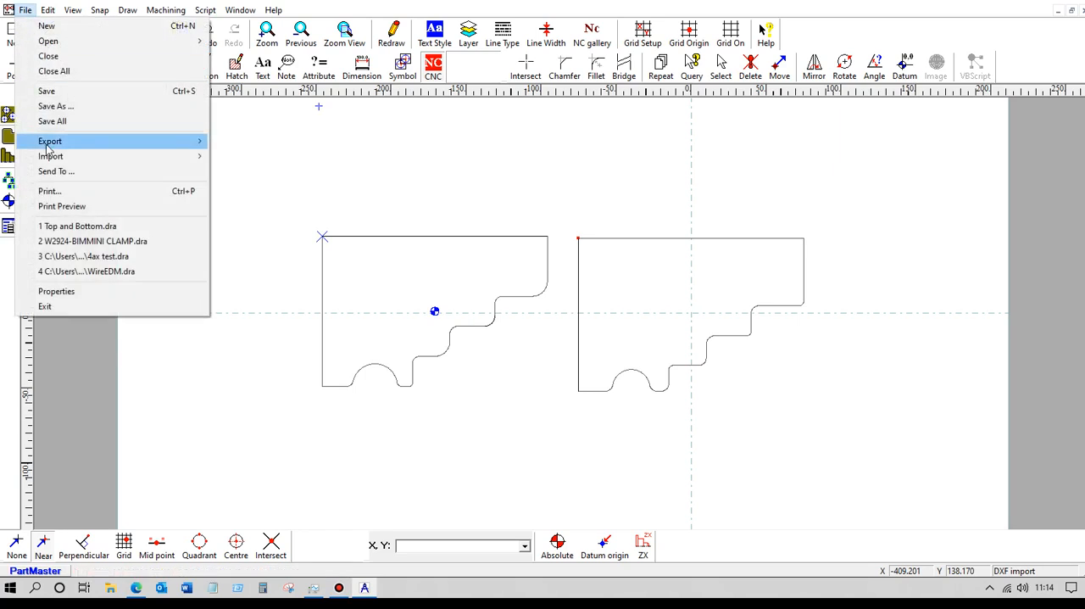
{"action": "left_click", "coordinate": [75, 107]}
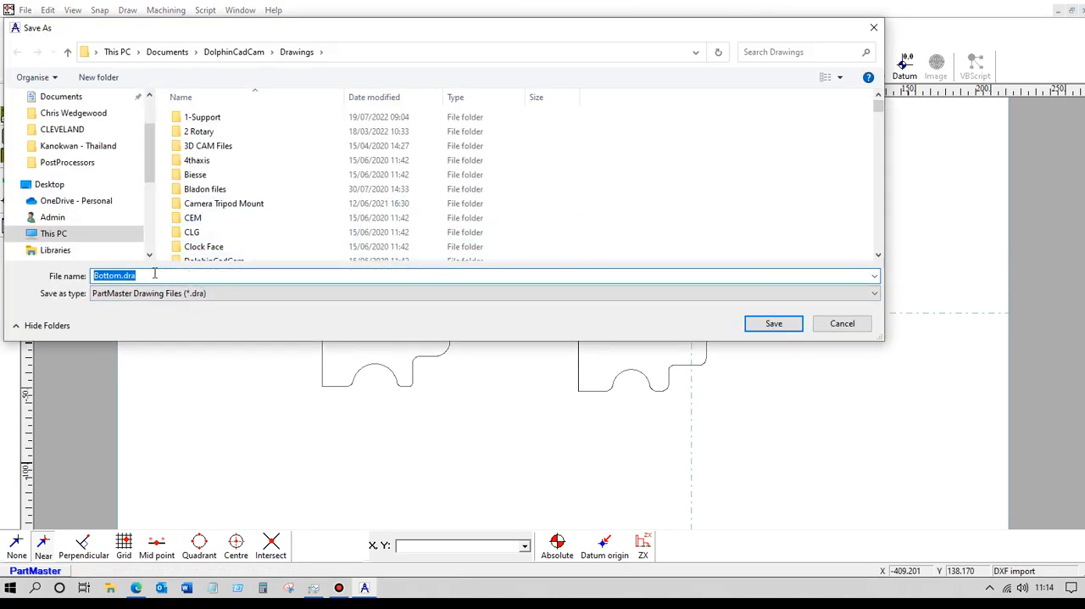
{"action": "type", "text": "top"}
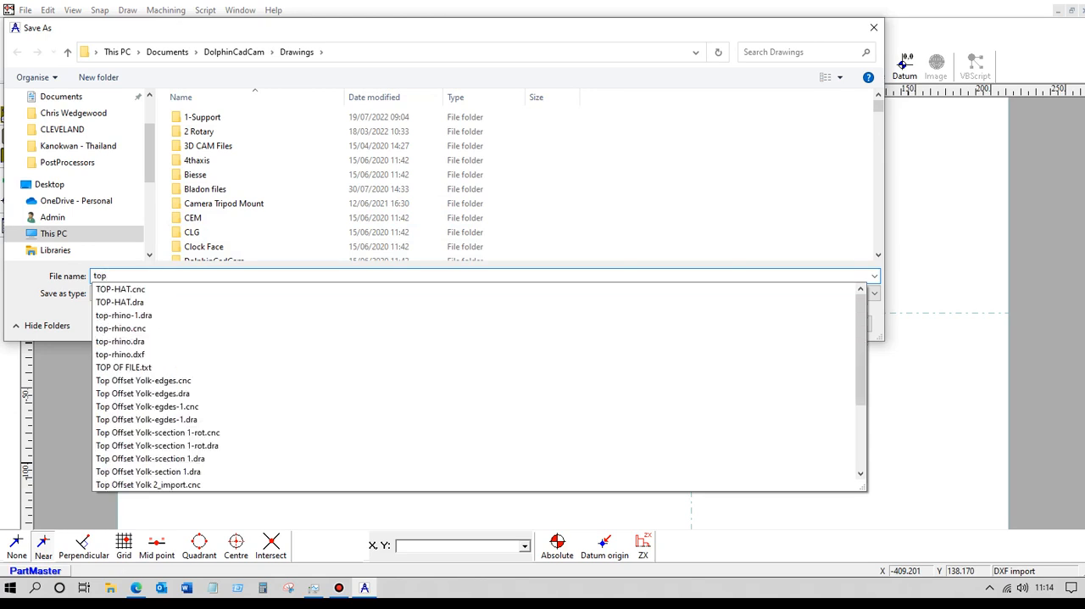
{"action": "key", "text": "Escape"}
{"action": "type", "text": "bott"}
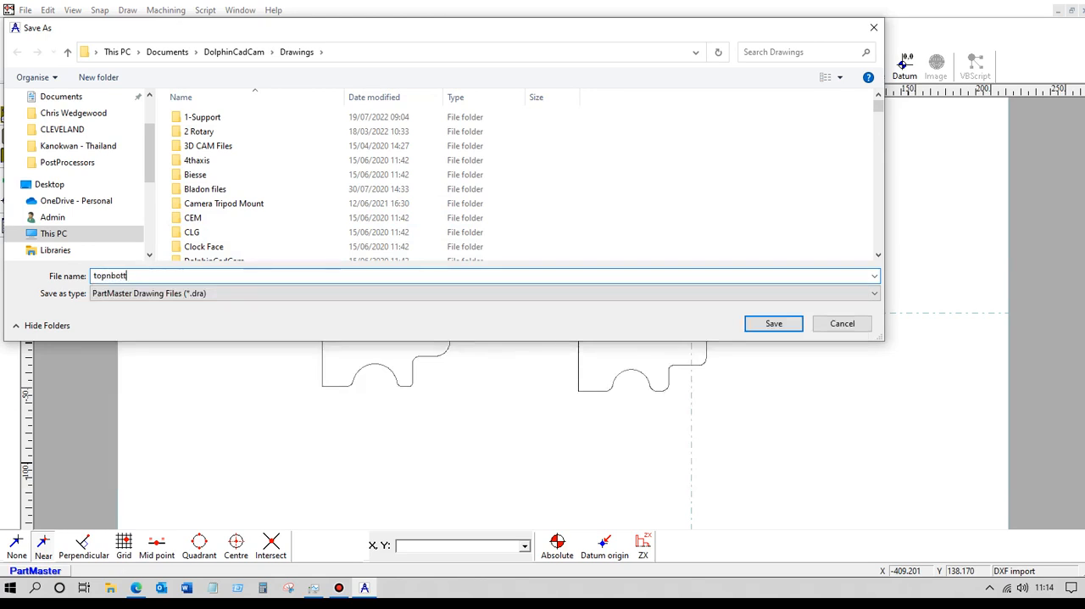
{"action": "left_click", "coordinate": [772, 323]}
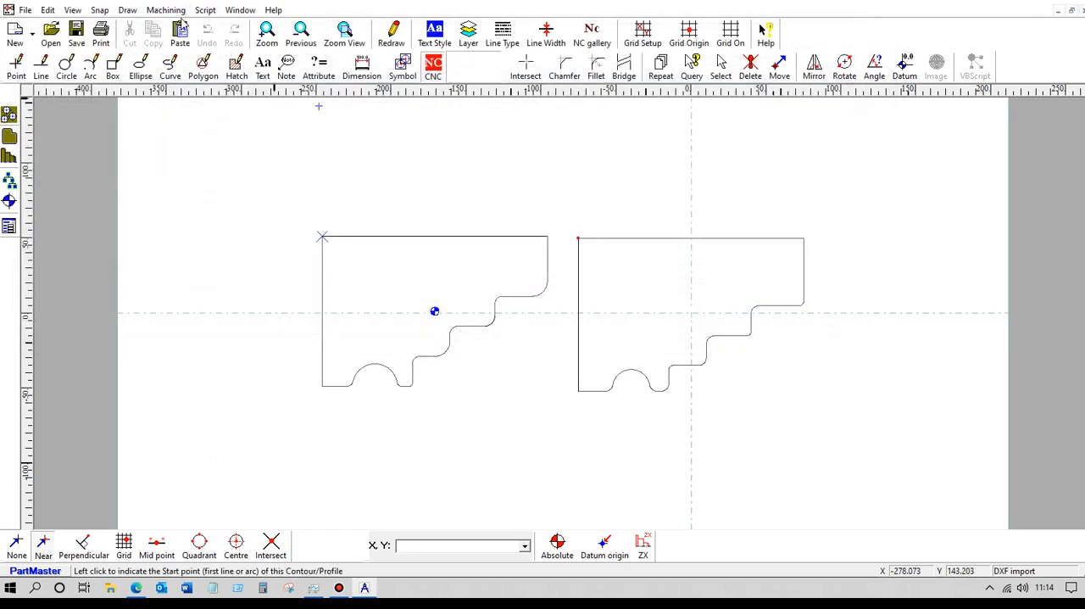
Load the drawing into the Wire EDM module and disable the two 2-axis Goround operations for the bottom and Top contours.
{"action": "left_click", "coordinate": [165, 9]}
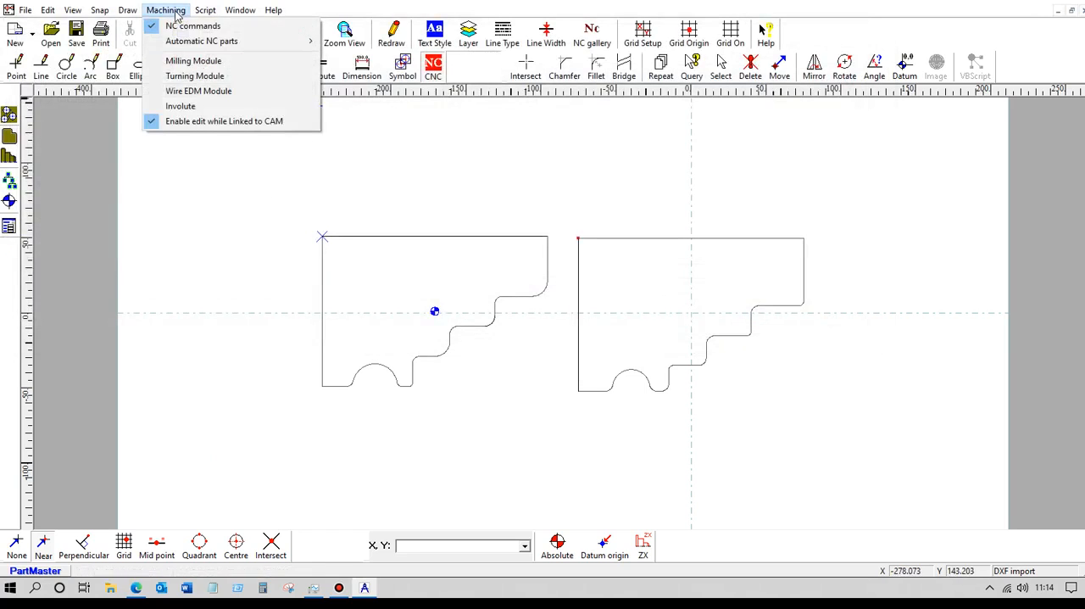
{"action": "left_click", "coordinate": [206, 91]}
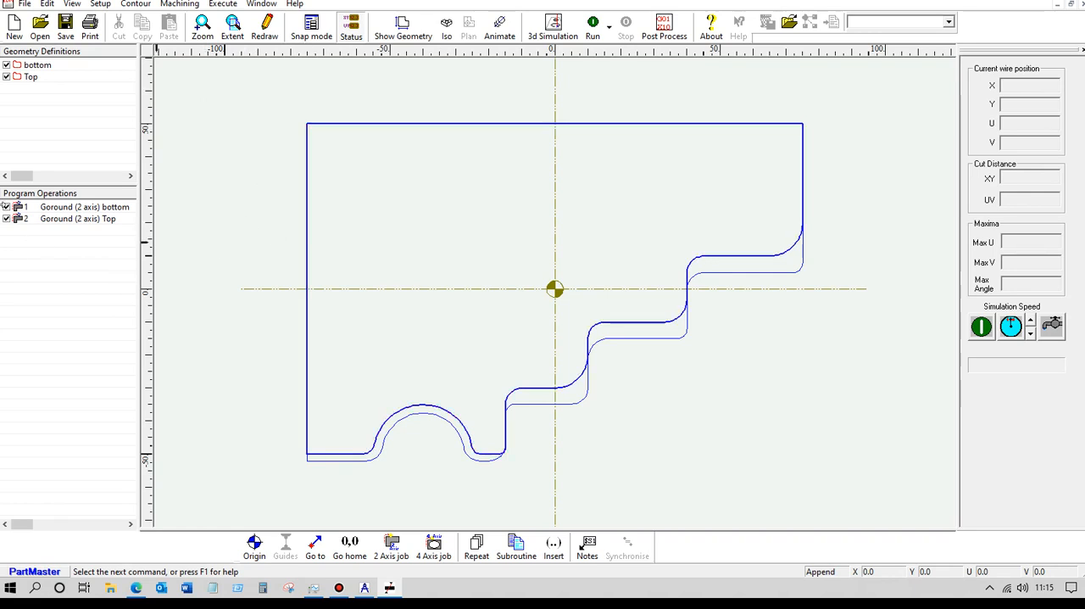
{"action": "left_click", "coordinate": [6, 207]}
{"action": "left_click", "coordinate": [7, 219]}
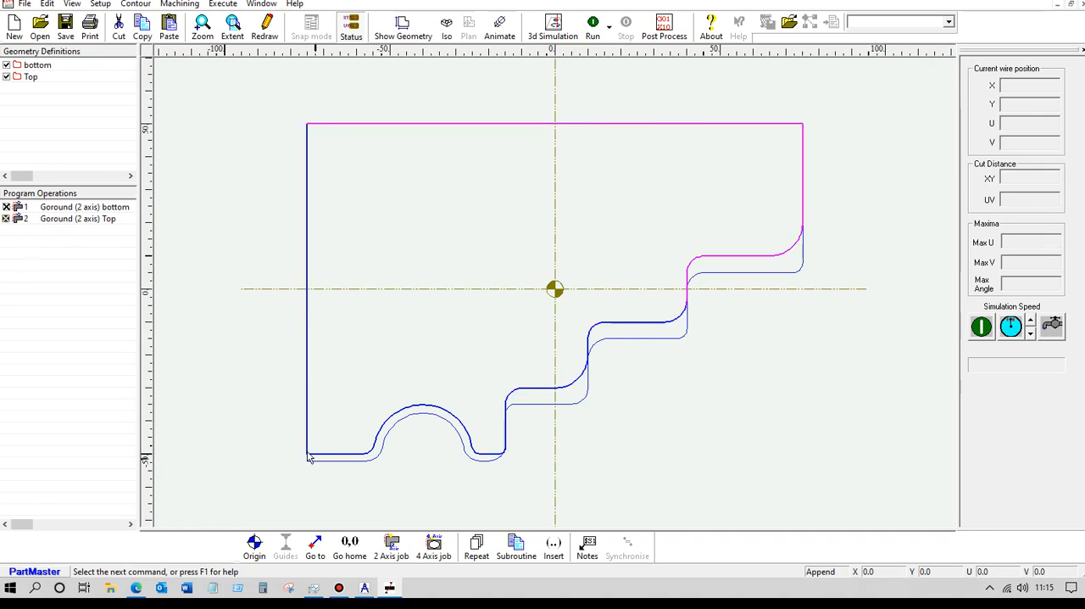
Start a 4-axis double-contour job with bottom as XY contour, Top as UV contour and a material thickness of 20 mm.
{"action": "left_click", "coordinate": [434, 547]}
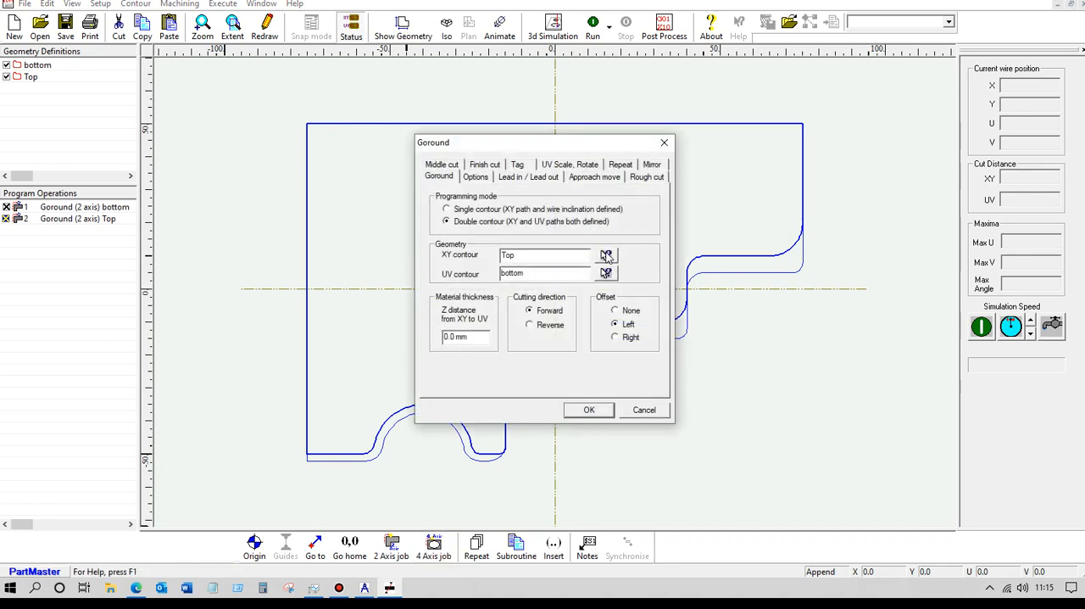
{"action": "left_click", "coordinate": [606, 256]}
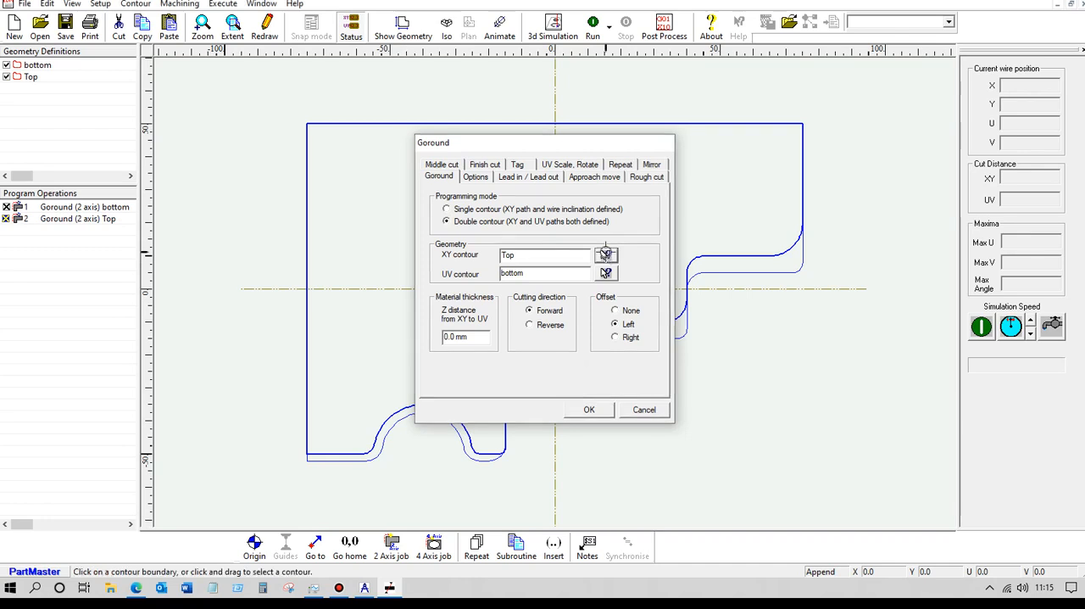
{"action": "left_click", "coordinate": [730, 272]}
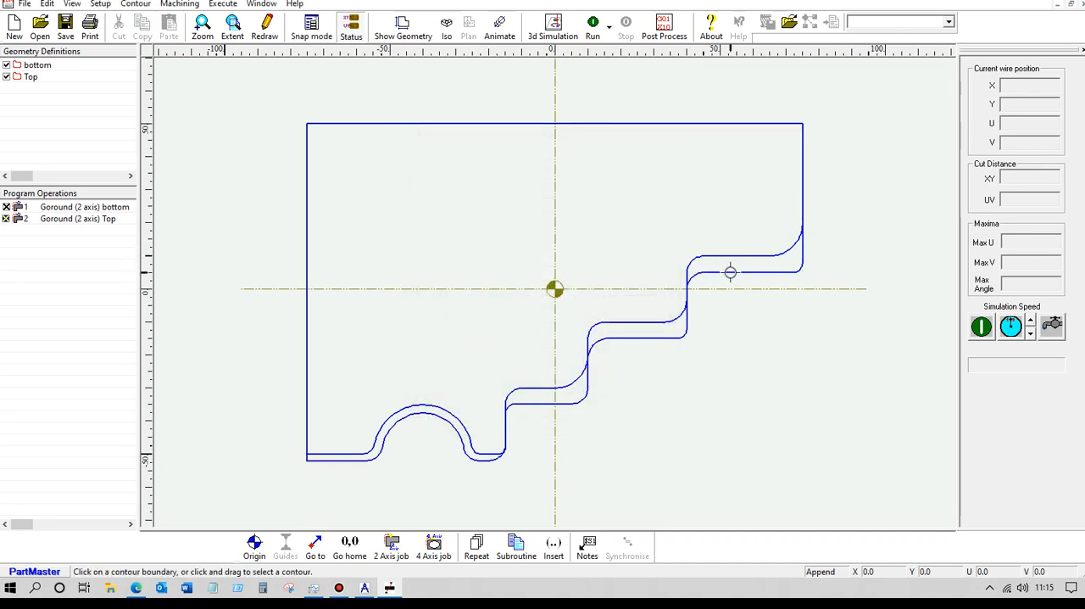
{"action": "left_click", "coordinate": [607, 273]}
{"action": "left_click", "coordinate": [731, 256]}
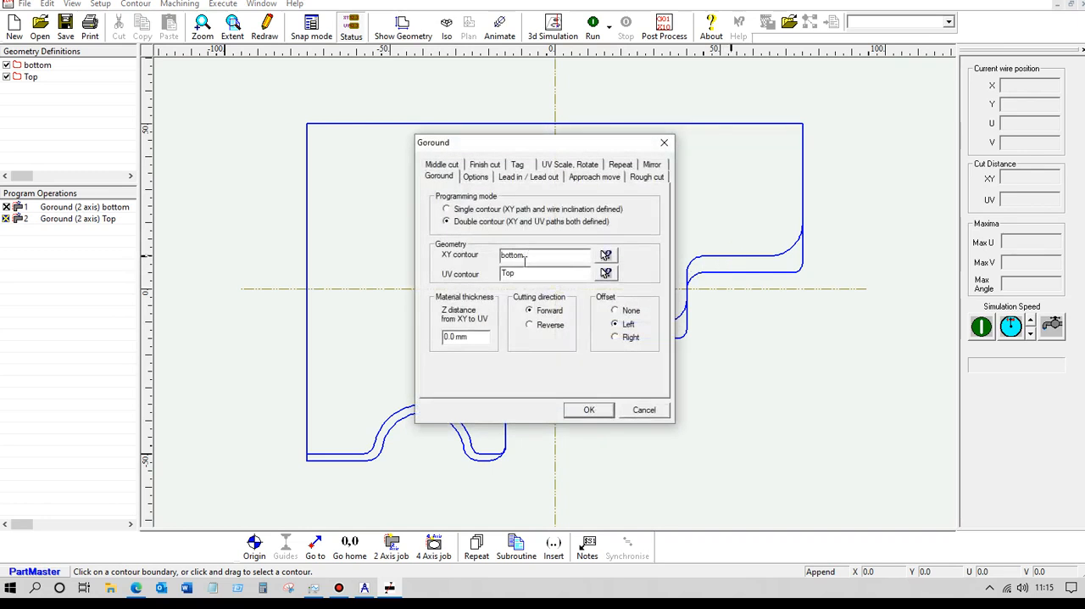
{"action": "left_click_drag", "start_coordinate": [482, 338], "coordinate": [414, 342]}
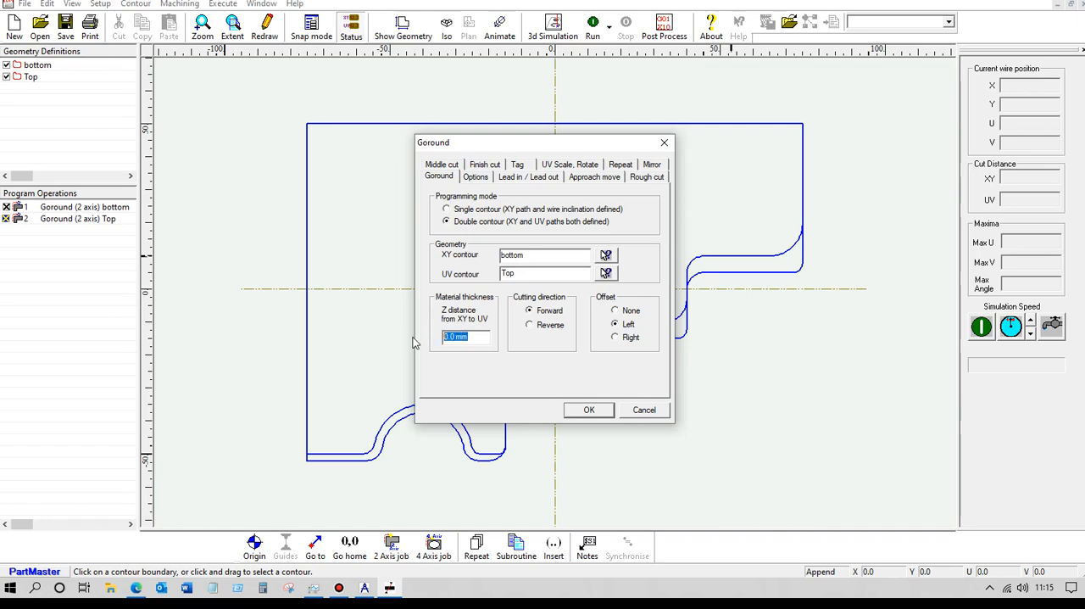
{"action": "type", "text": "20"}
Specify the job's pilot hole relative to the contour start point, at a distance of 5 mm.
{"action": "left_click", "coordinate": [477, 180]}
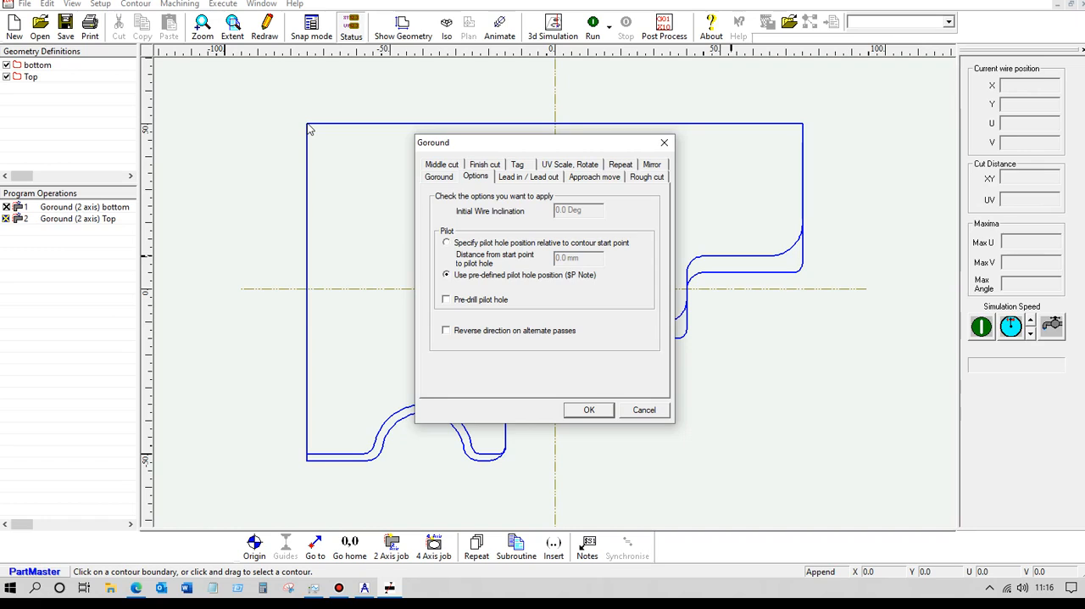
{"action": "left_click", "coordinate": [447, 243]}
{"action": "left_click_drag", "start_coordinate": [590, 259], "coordinate": [541, 268]}
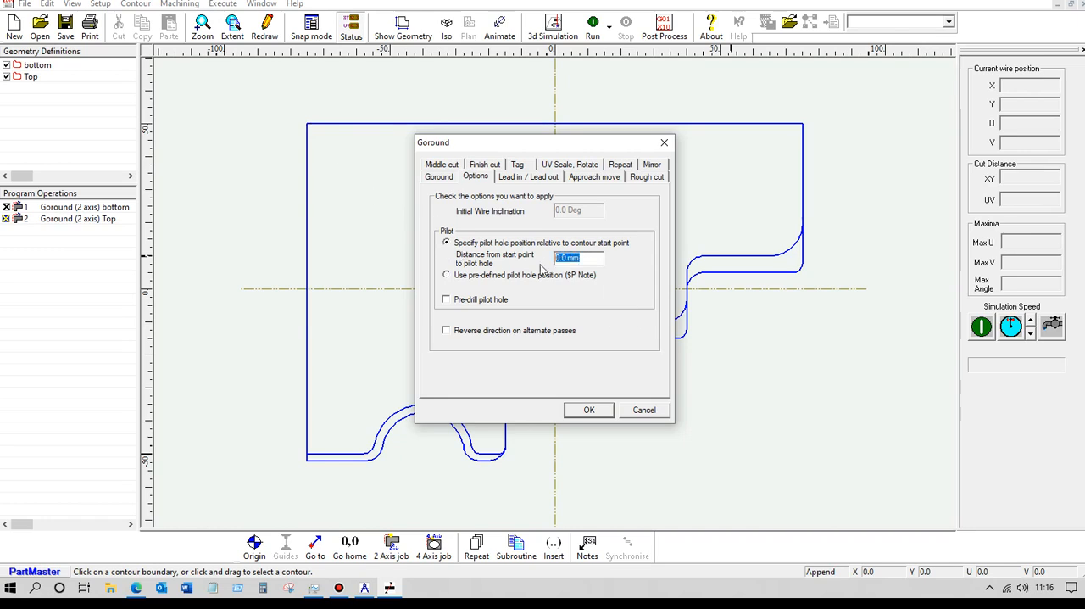
{"action": "type", "text": "5"}
Set the job's lead-in and lead-out to Linear + arc with a 2.5 mm radius each and create the operation.
{"action": "left_click", "coordinate": [522, 177]}
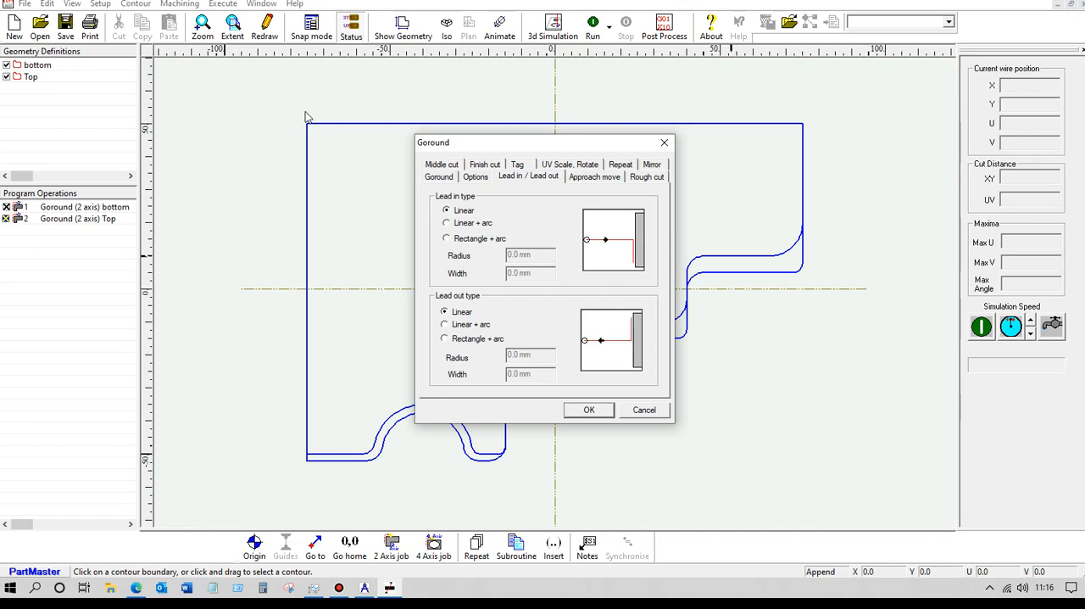
{"action": "left_click", "coordinate": [448, 223]}
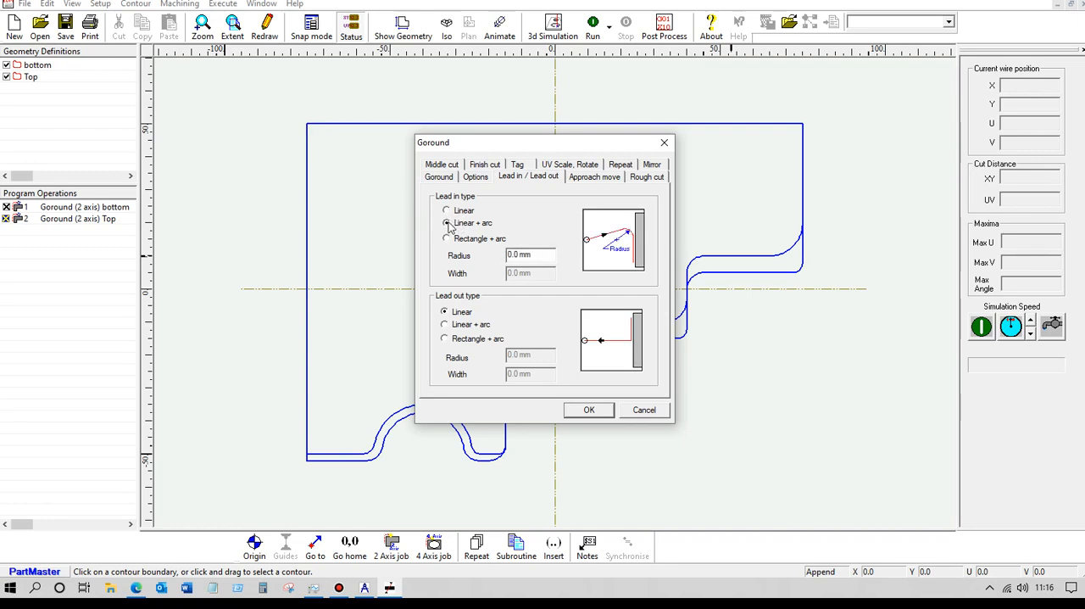
{"action": "left_click_drag", "start_coordinate": [536, 260], "coordinate": [494, 255]}
{"action": "type", "text": "2.5"}
{"action": "left_click", "coordinate": [445, 326]}
{"action": "left_click_drag", "start_coordinate": [533, 357], "coordinate": [494, 361]}
{"action": "type", "text": "2"}
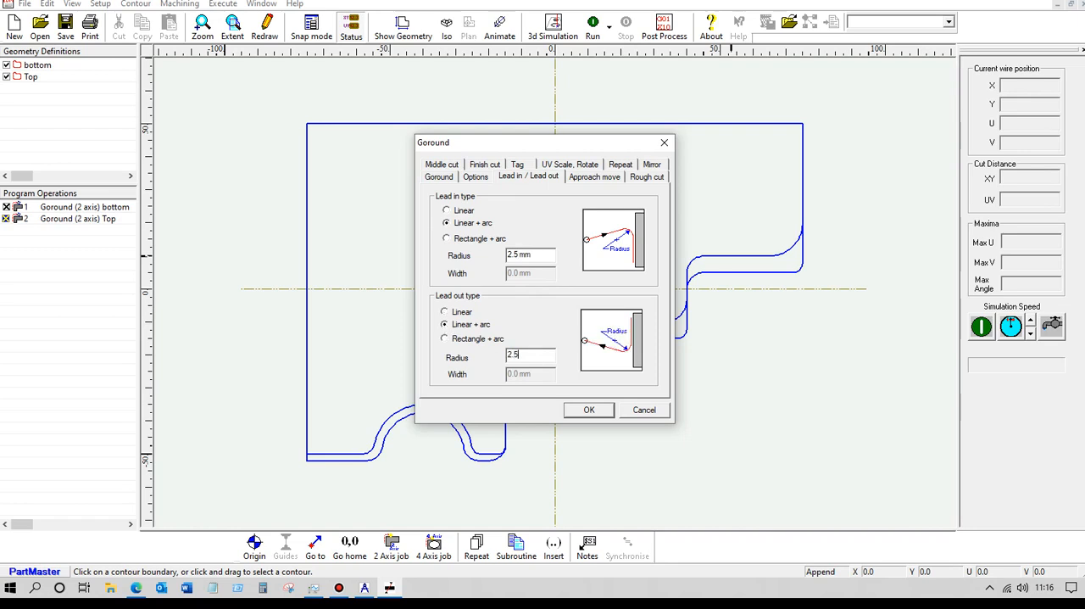
{"action": "left_click", "coordinate": [444, 180]}
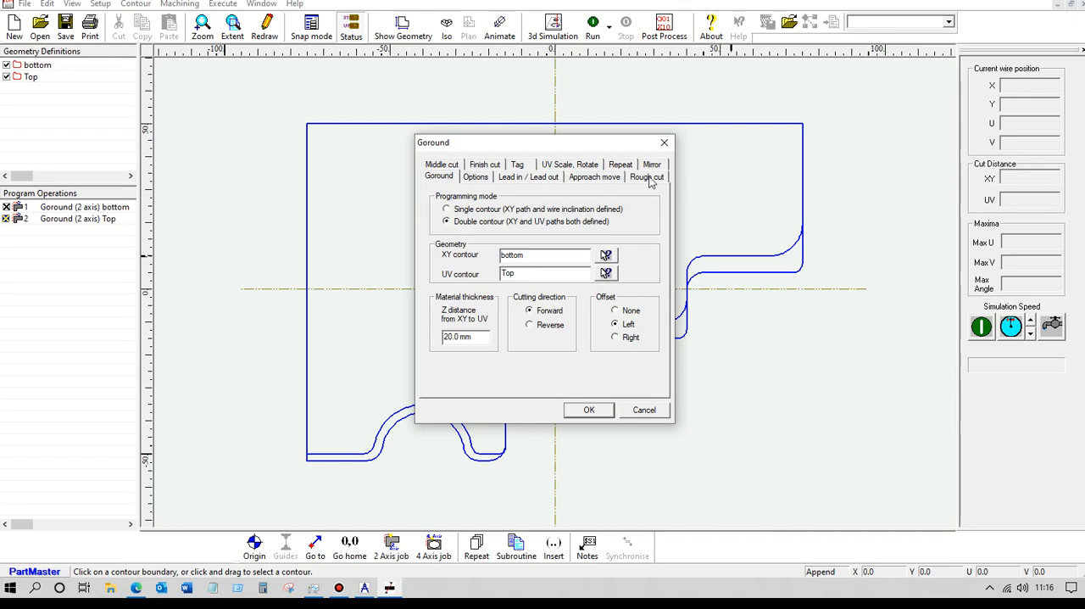
{"action": "left_click", "coordinate": [584, 411]}
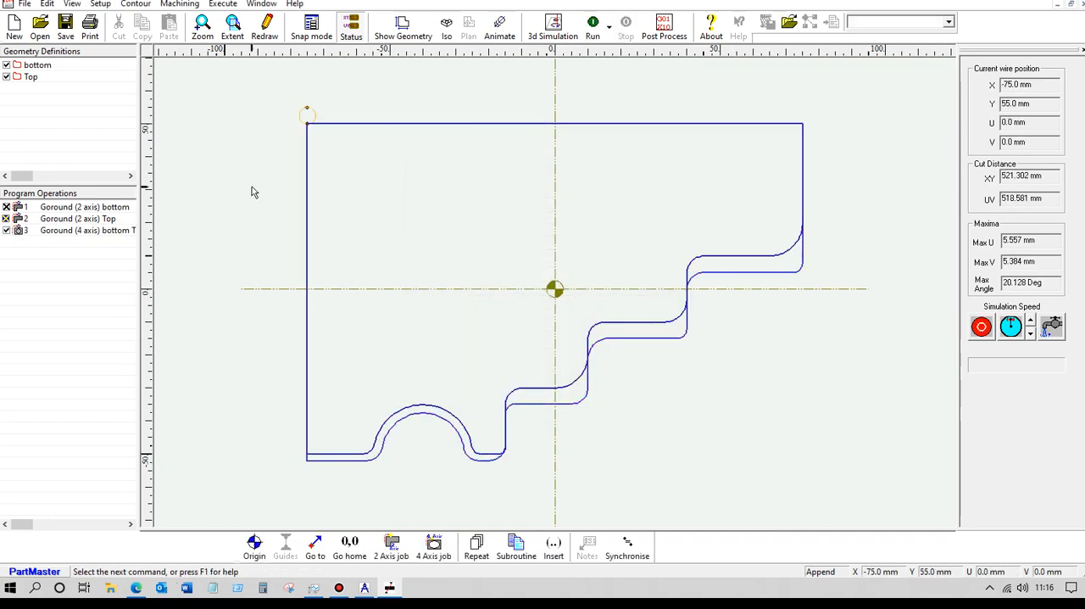
Run the 4-axis wire program in the isometric view and again in plan view with animation to examine the wire path.
{"action": "left_click", "coordinate": [452, 34]}
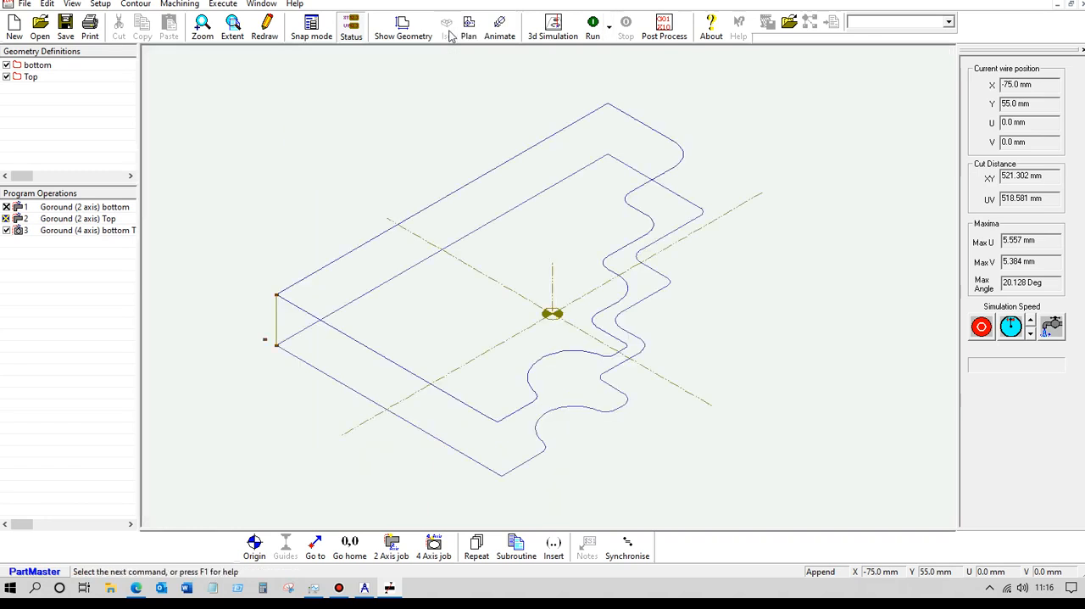
{"action": "left_click", "coordinate": [592, 25]}
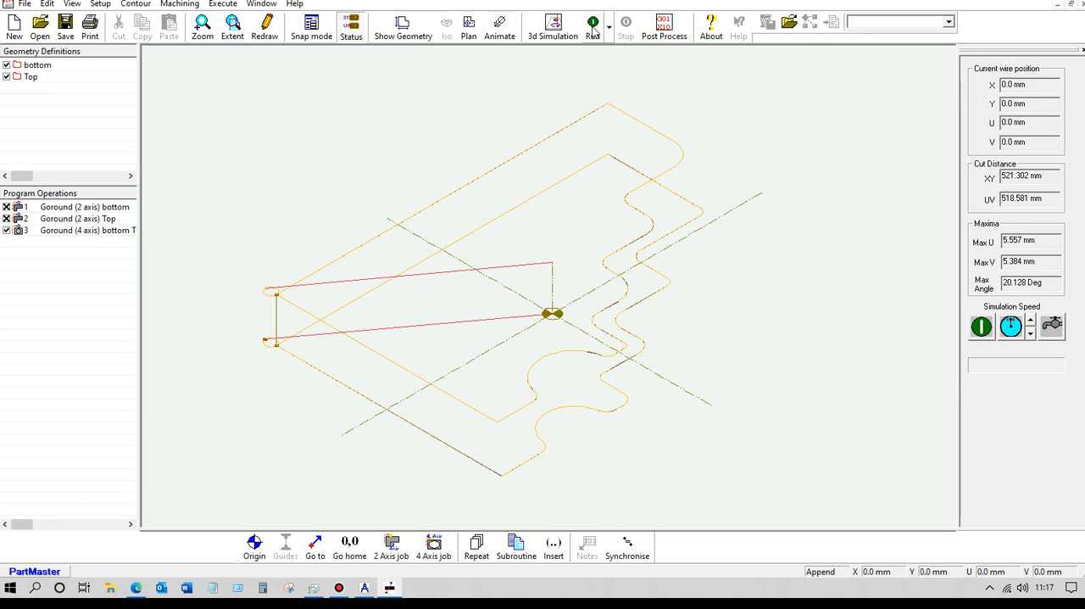
{"action": "left_click", "coordinate": [468, 27]}
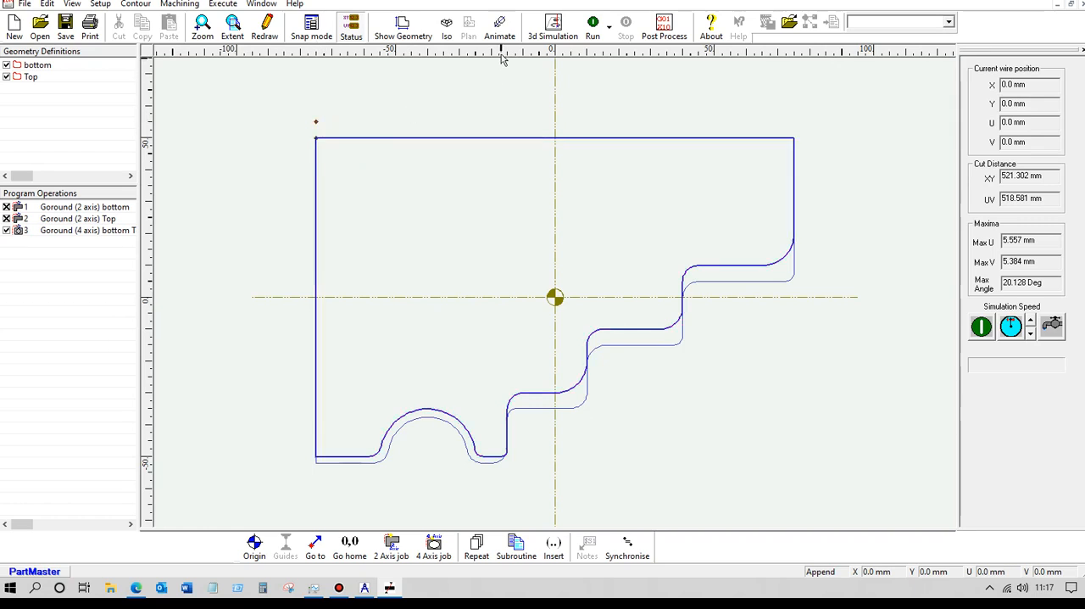
{"action": "left_click", "coordinate": [594, 25]}
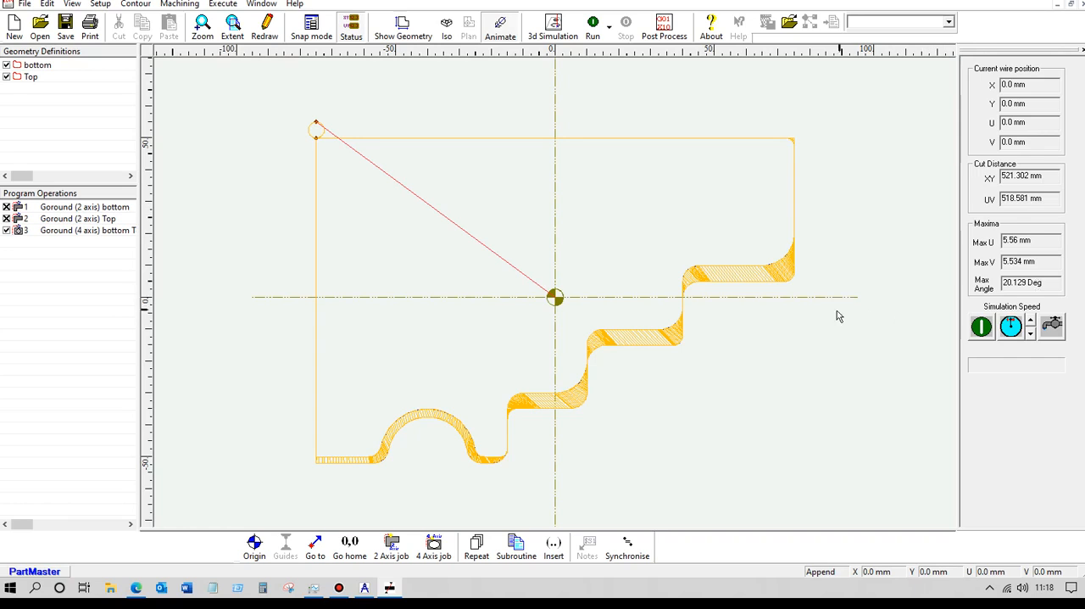
Start editing the synchronisation points with bottom as the XY contour and Top as the UV contour.
{"action": "left_click", "coordinate": [629, 547]}
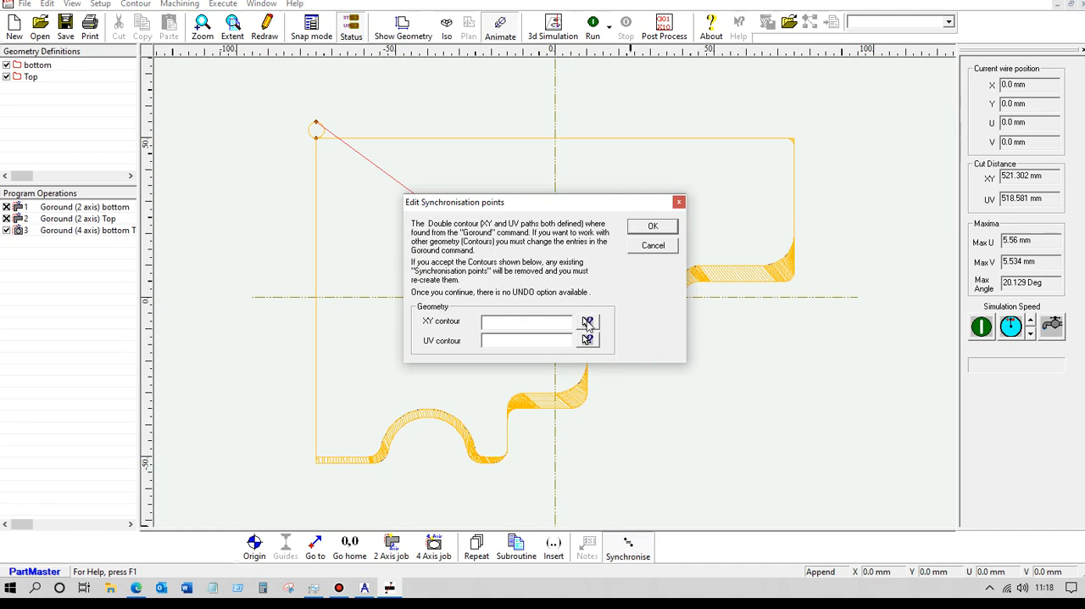
{"action": "left_click", "coordinate": [588, 323]}
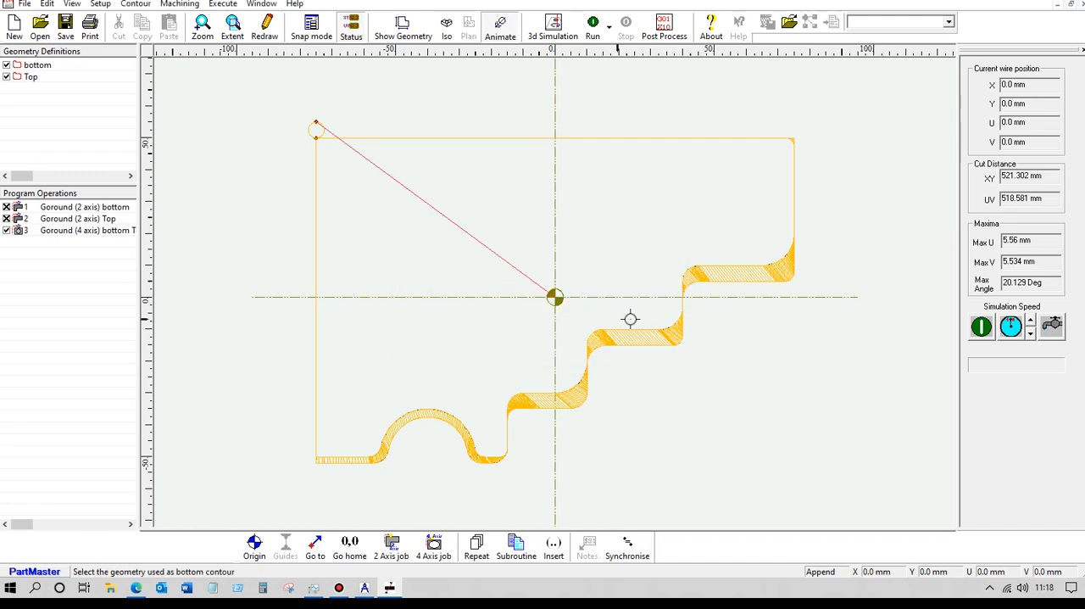
{"action": "left_click", "coordinate": [735, 282]}
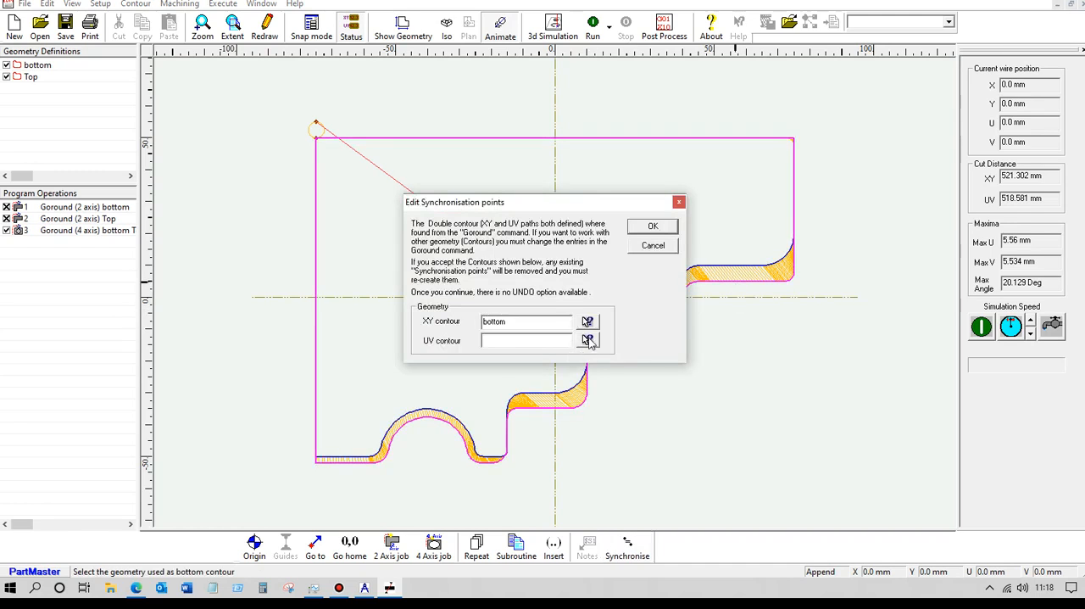
{"action": "left_click", "coordinate": [589, 340]}
{"action": "left_click", "coordinate": [737, 268]}
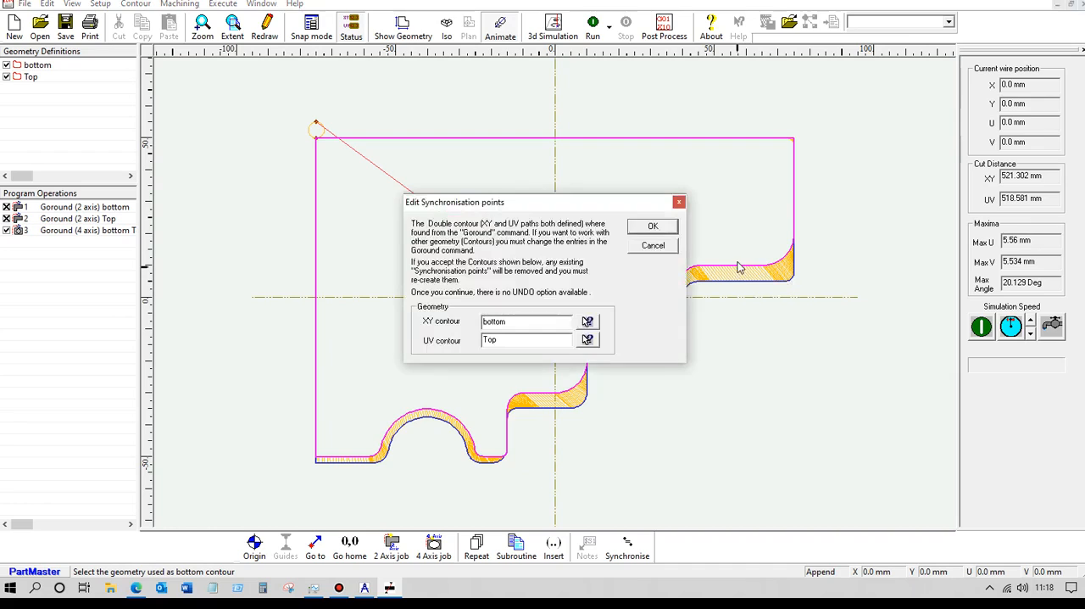
{"action": "left_click", "coordinate": [653, 226]}
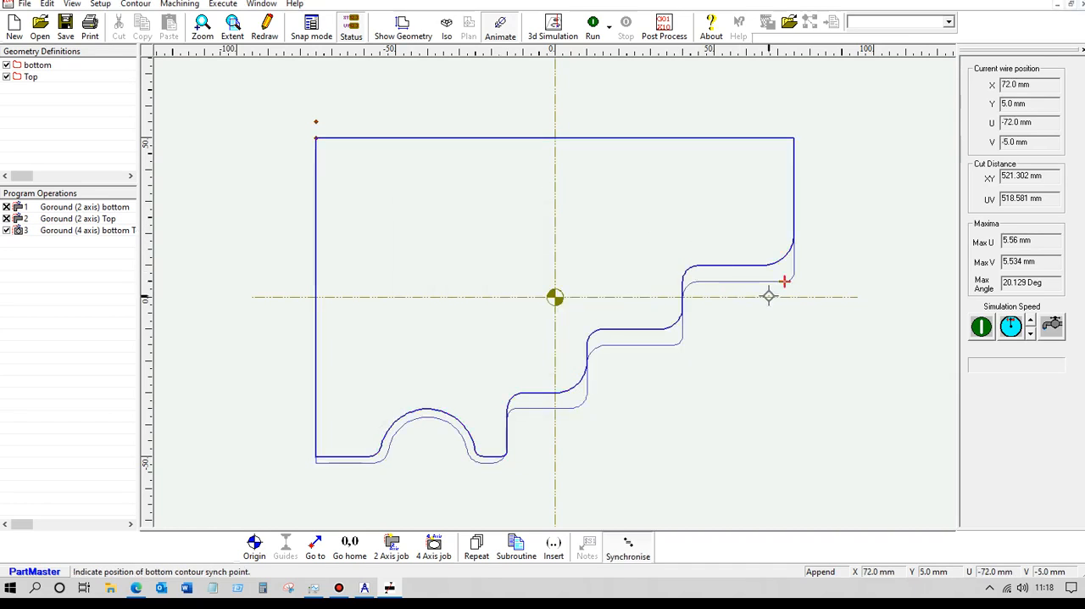
Add synchronisation point pairs between bottom and Top at the upper ledge's inner end and at both ends of the middle ledge.
{"action": "left_click", "coordinate": [700, 281]}
{"action": "left_click", "coordinate": [701, 264]}
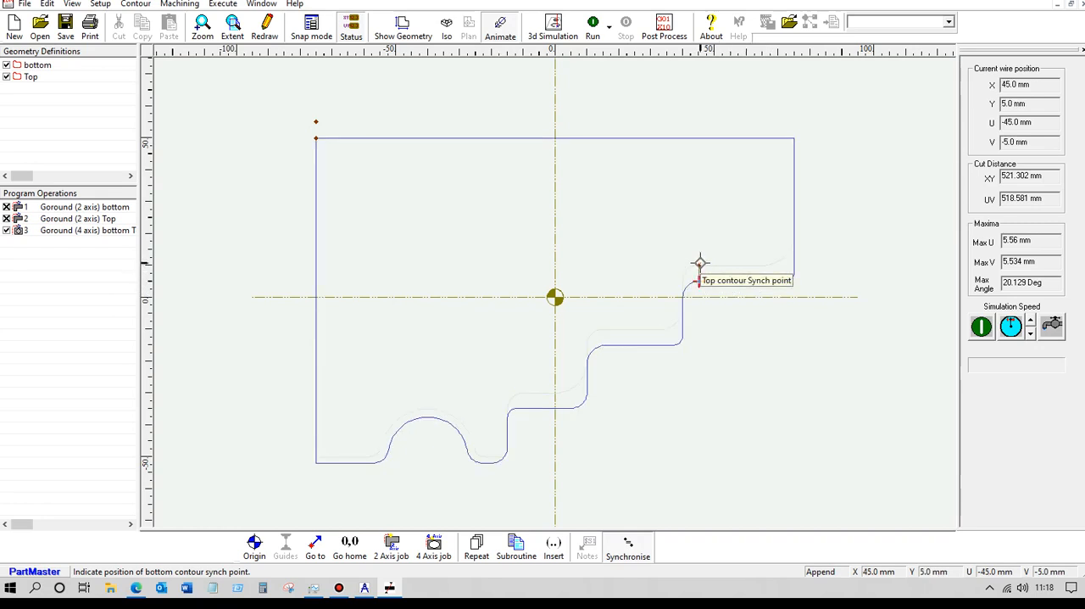
{"action": "left_click", "coordinate": [668, 346]}
{"action": "left_click", "coordinate": [661, 327]}
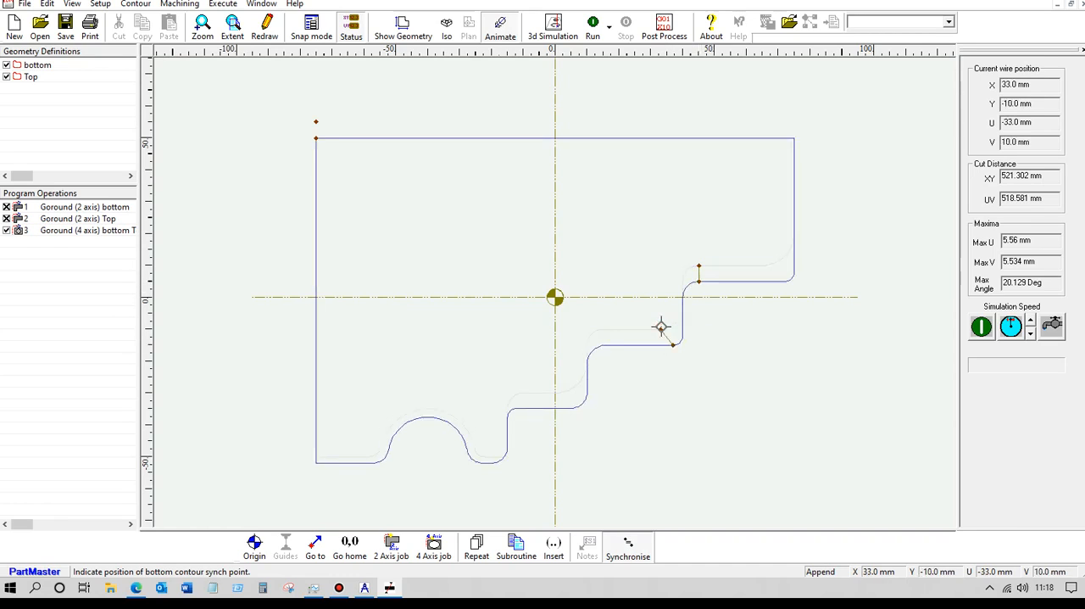
{"action": "left_click", "coordinate": [606, 346]}
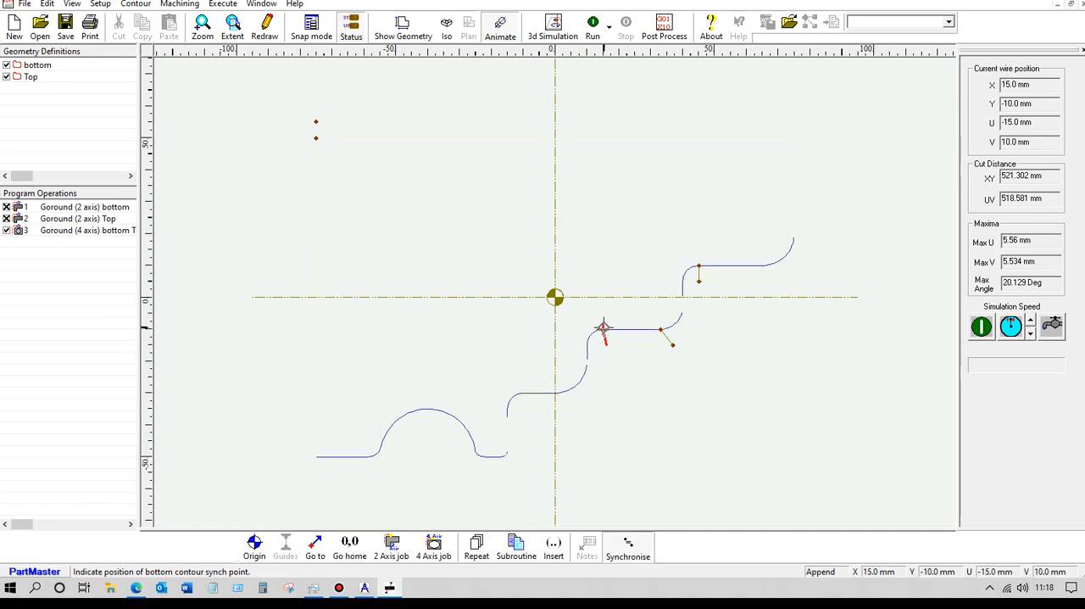
{"action": "left_click", "coordinate": [603, 327]}
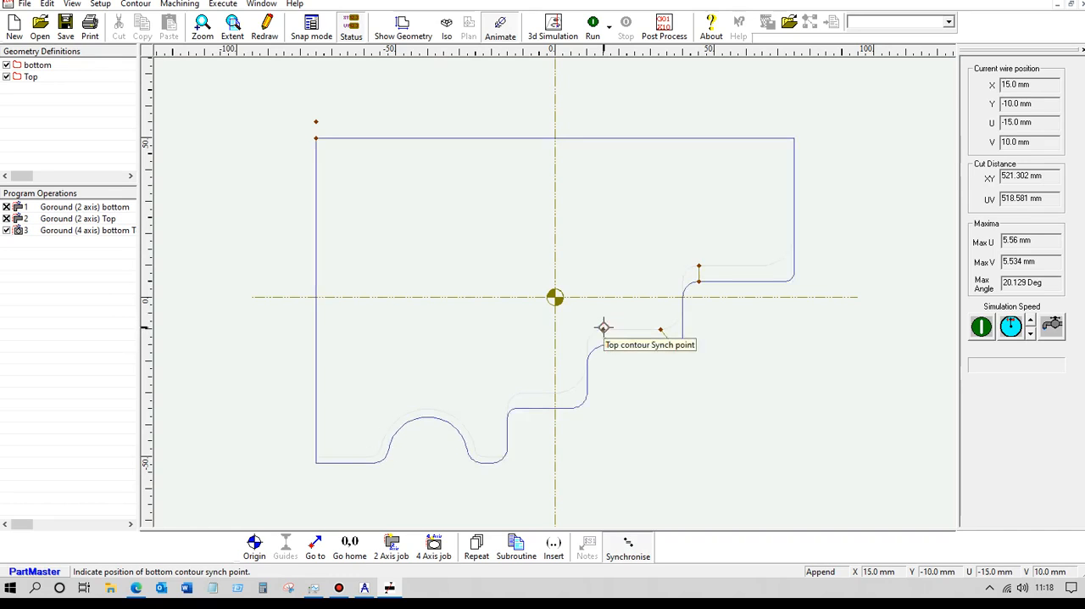
Add synchronisation point pairs at the lowest ledge's outer end and on the short foot beside the arch.
{"action": "left_click", "coordinate": [569, 409]}
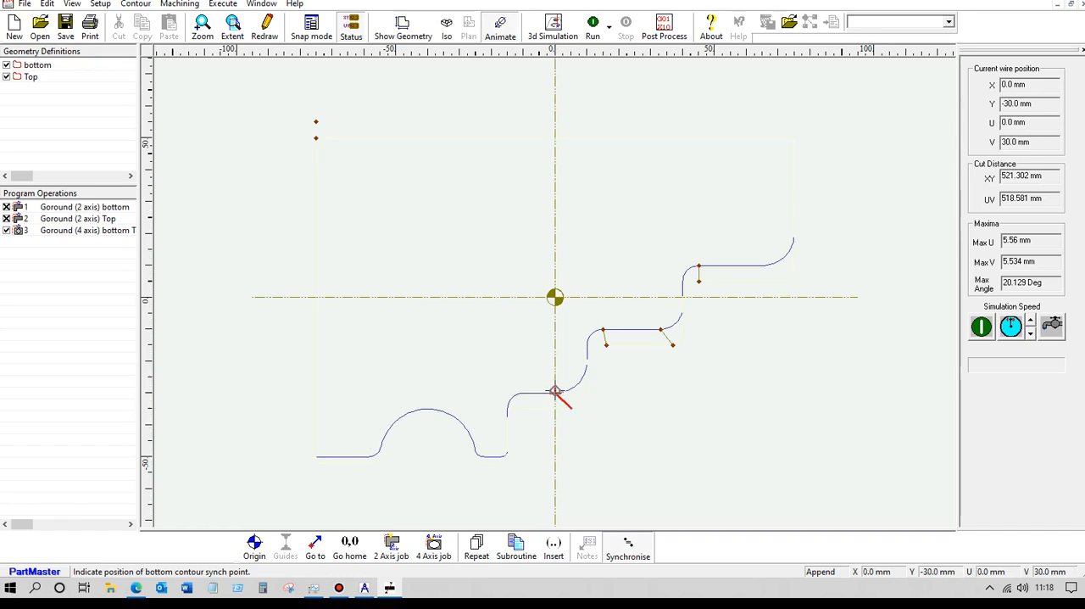
{"action": "left_click", "coordinate": [556, 392]}
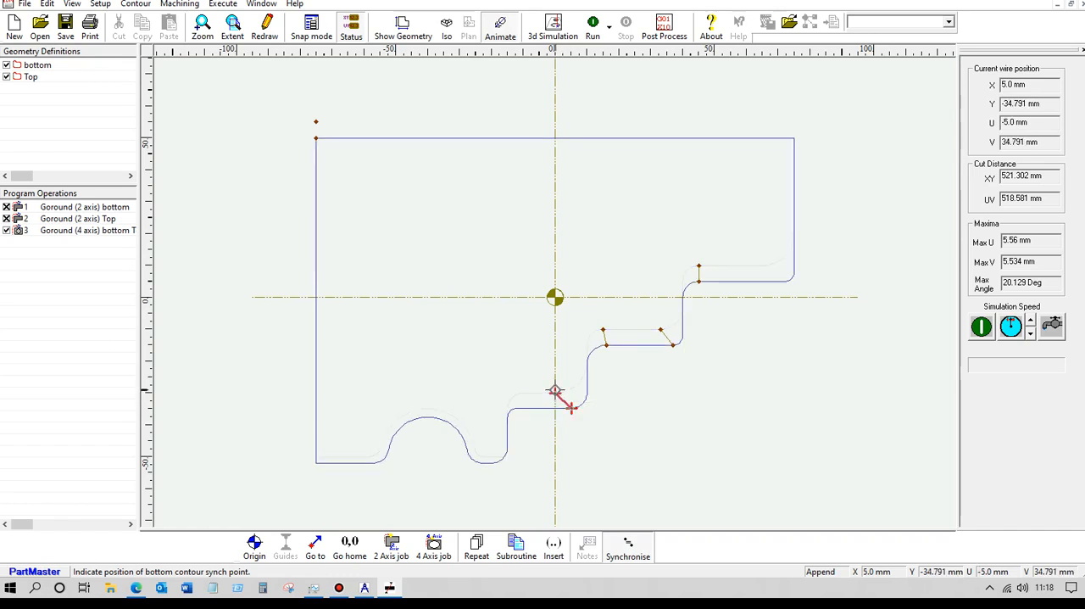
{"action": "left_click", "coordinate": [483, 462]}
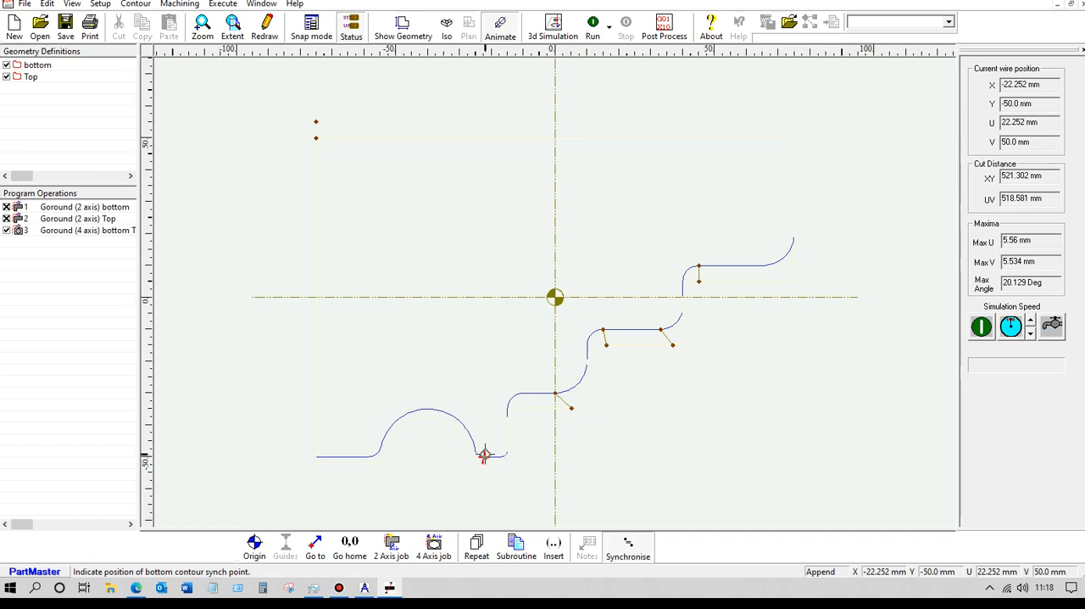
{"action": "left_click", "coordinate": [483, 458]}
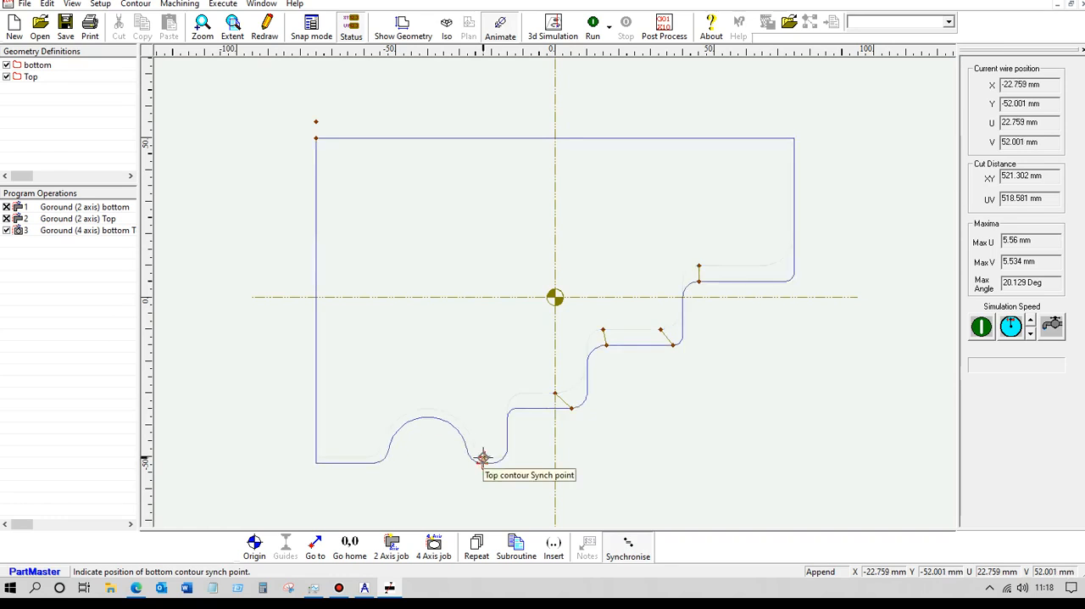
Rerun the synchronised wire program in plan and isometric views to examine the revised wire path.
{"action": "left_click", "coordinate": [592, 26]}
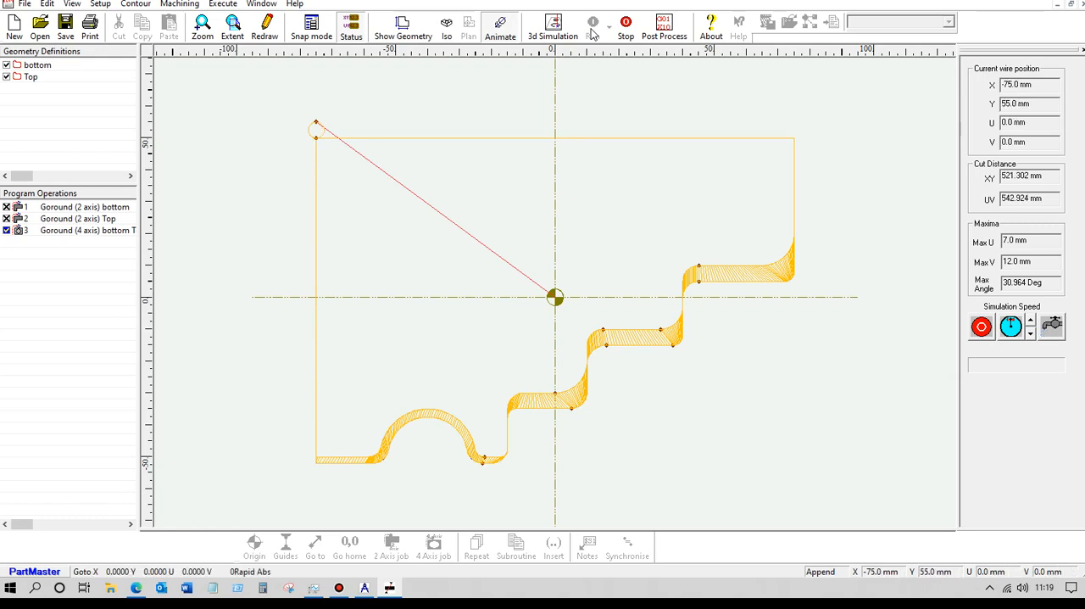
{"action": "left_click", "coordinate": [448, 28]}
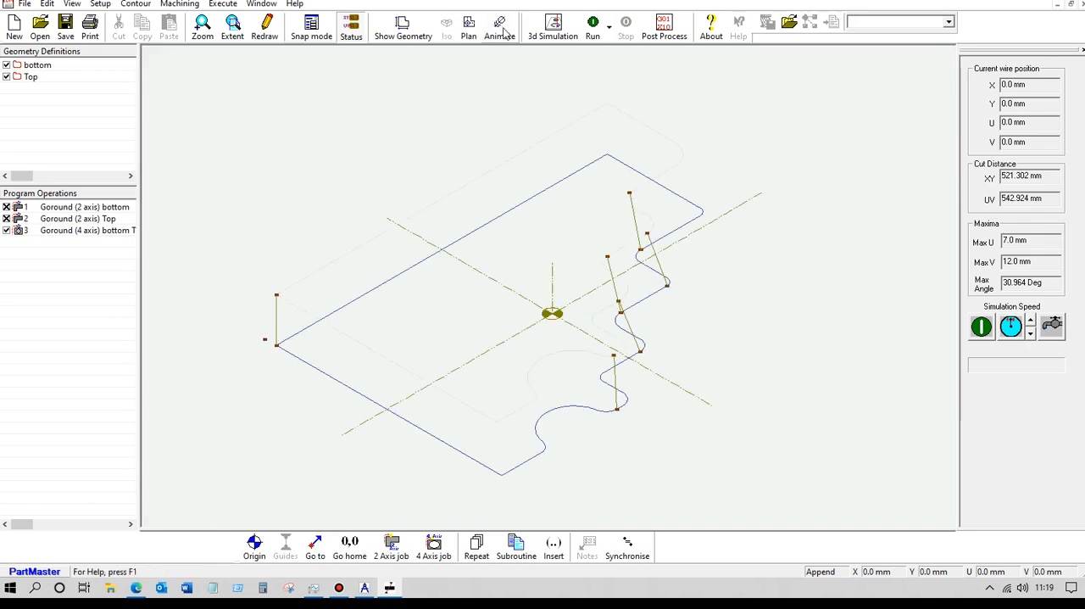
{"action": "left_click", "coordinate": [601, 32]}
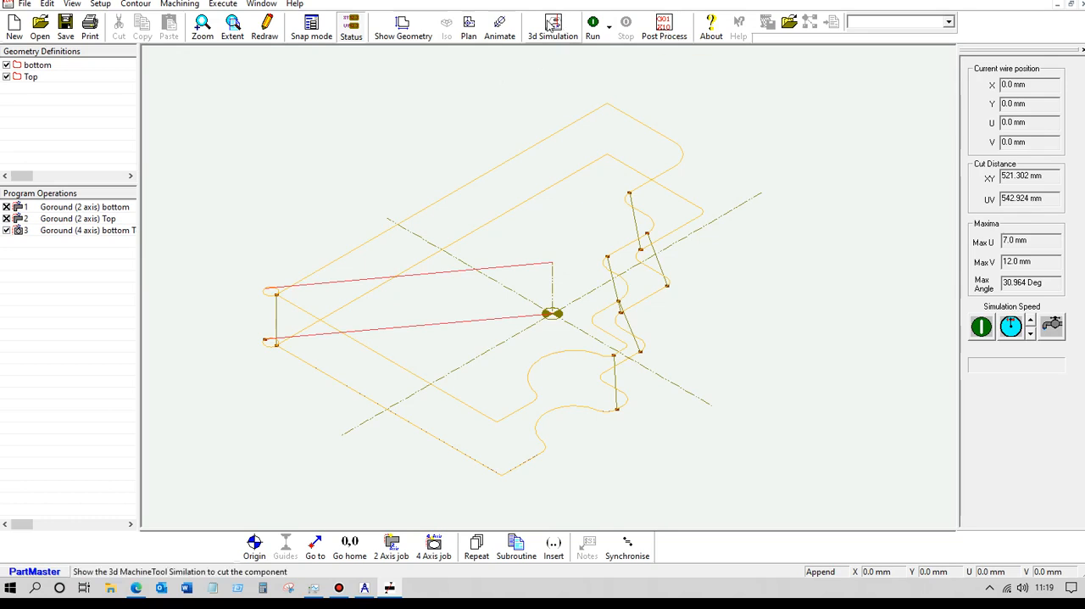
Launch the 3D machine tool simulation with the SW_4Ax_WireEdm.ppr simulator, 0.05 mm arc tolerance and the default wire EDM stock setup.
{"action": "left_click", "coordinate": [553, 28]}
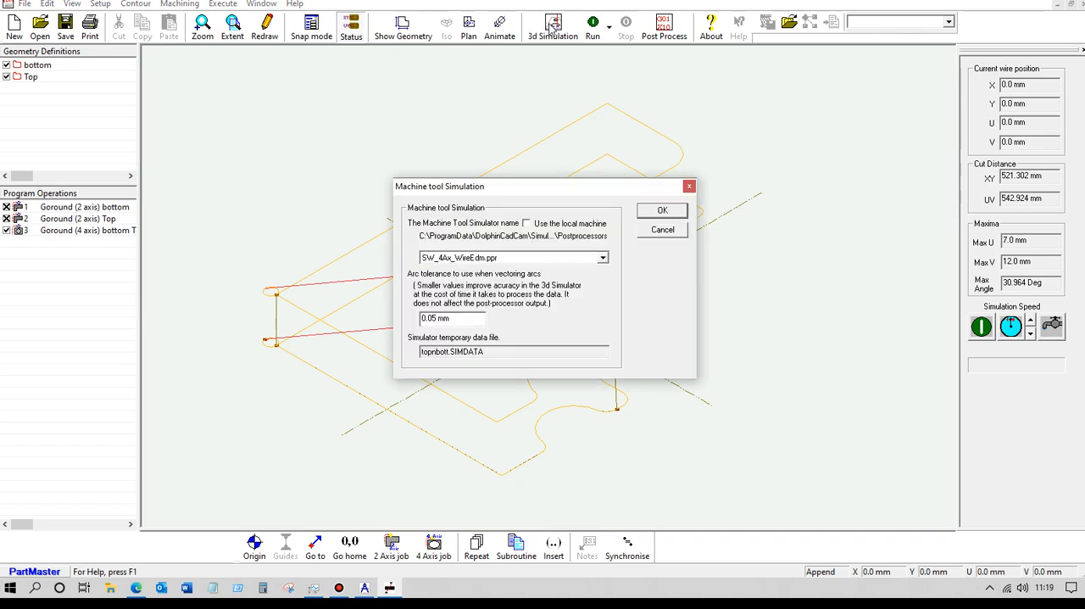
{"action": "left_click", "coordinate": [662, 211]}
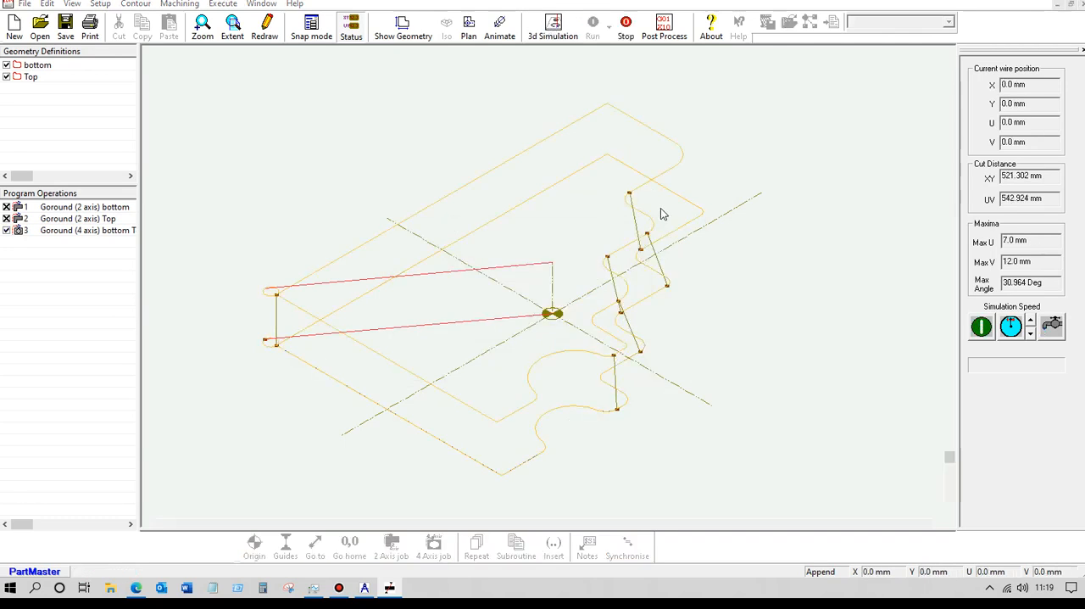
{"action": "left_click", "coordinate": [618, 315]}
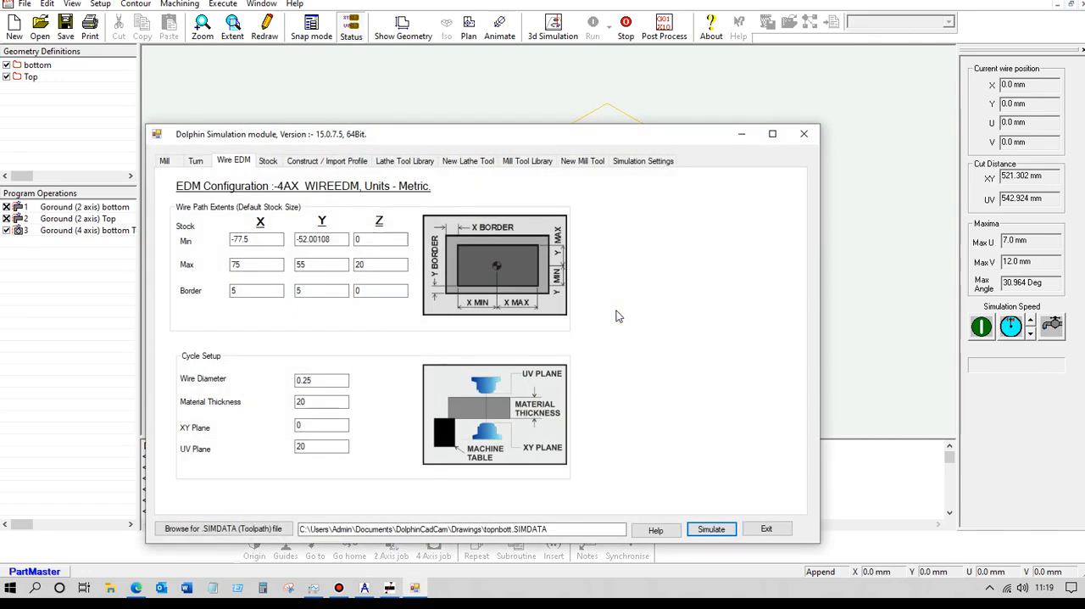
{"action": "left_click", "coordinate": [712, 530]}
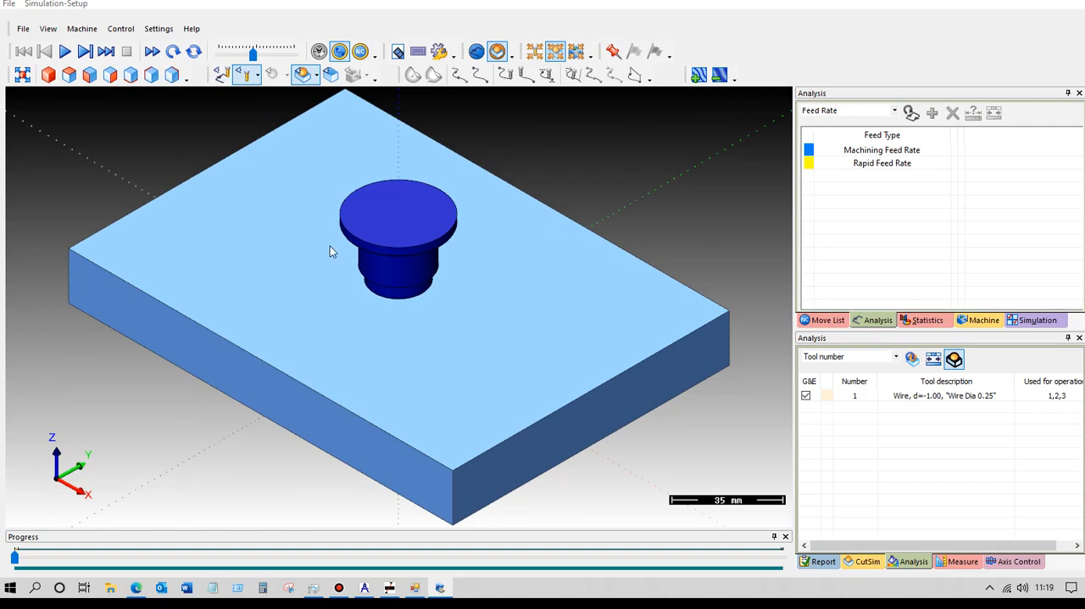
Make the machine's upper_spindle transparent and its lower_spindle opaque.
{"action": "mouse_move", "coordinate": [270, 330]}
{"action": "middle_mouse_down"}
{"action": "mouse_move", "coordinate": [292, 237]}
{"action": "mouse_move", "coordinate": [276, 333]}
{"action": "middle_mouse_up"}
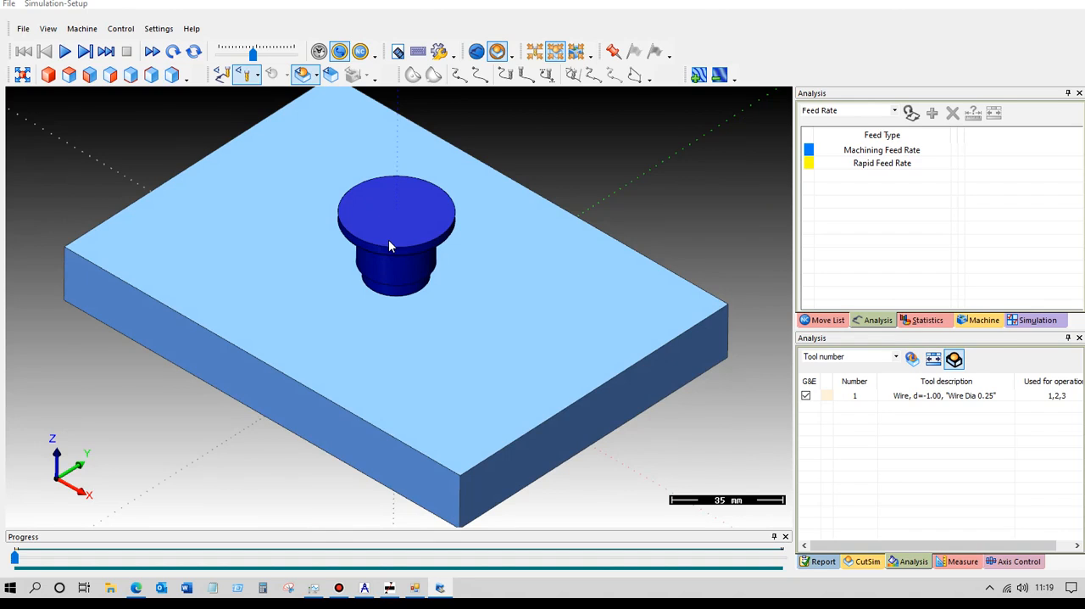
{"action": "left_click", "coordinate": [980, 323]}
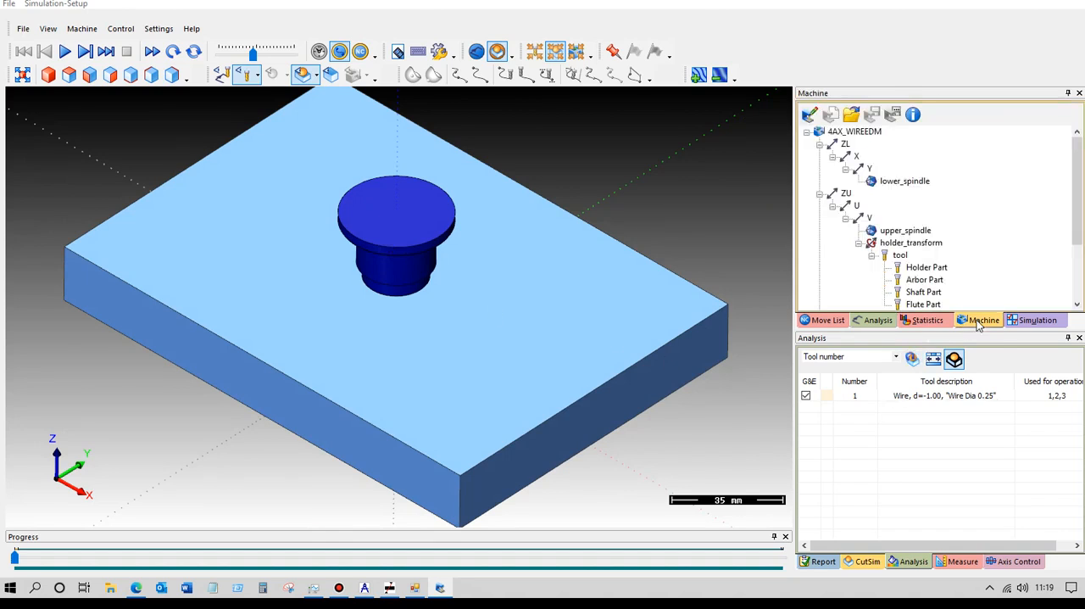
{"action": "left_click", "coordinate": [909, 232]}
{"action": "right_click", "coordinate": [910, 234]}
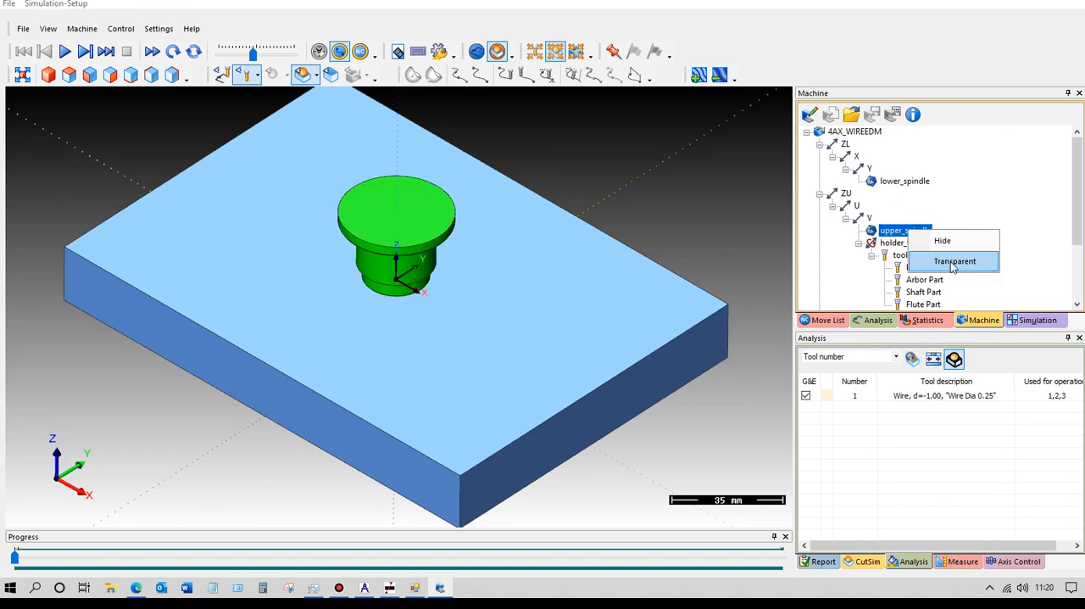
{"action": "left_click", "coordinate": [954, 262]}
{"action": "left_click", "coordinate": [909, 182]}
{"action": "right_click", "coordinate": [918, 182]}
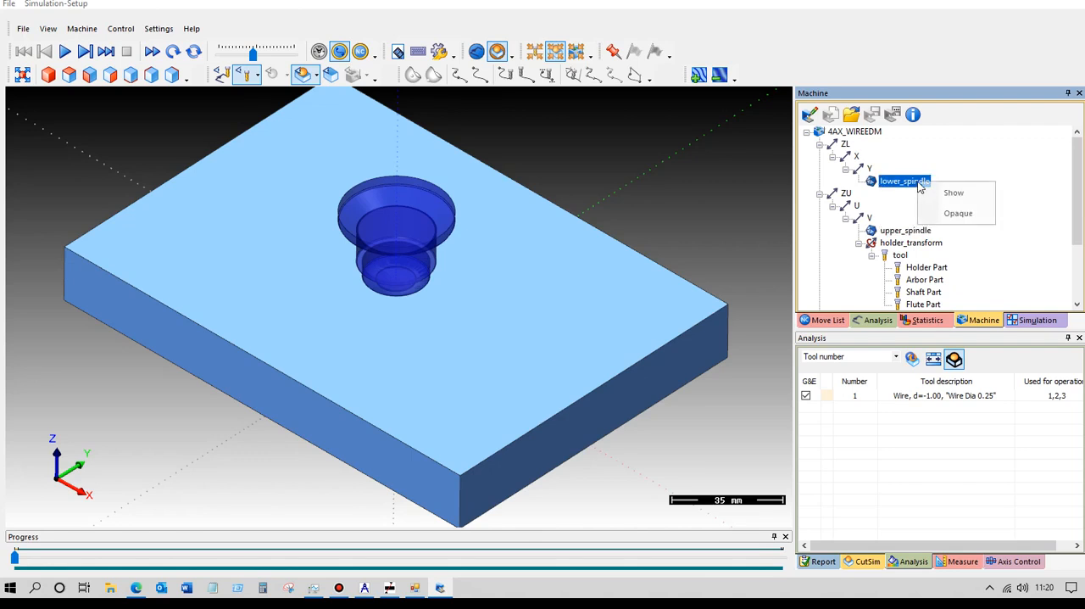
{"action": "left_click", "coordinate": [956, 213]}
Play the complete wire cut simulation and remove the waste stock surrounding the cut part.
{"action": "middle_click_drag", "start_coordinate": [215, 360], "coordinate": [150, 390]}
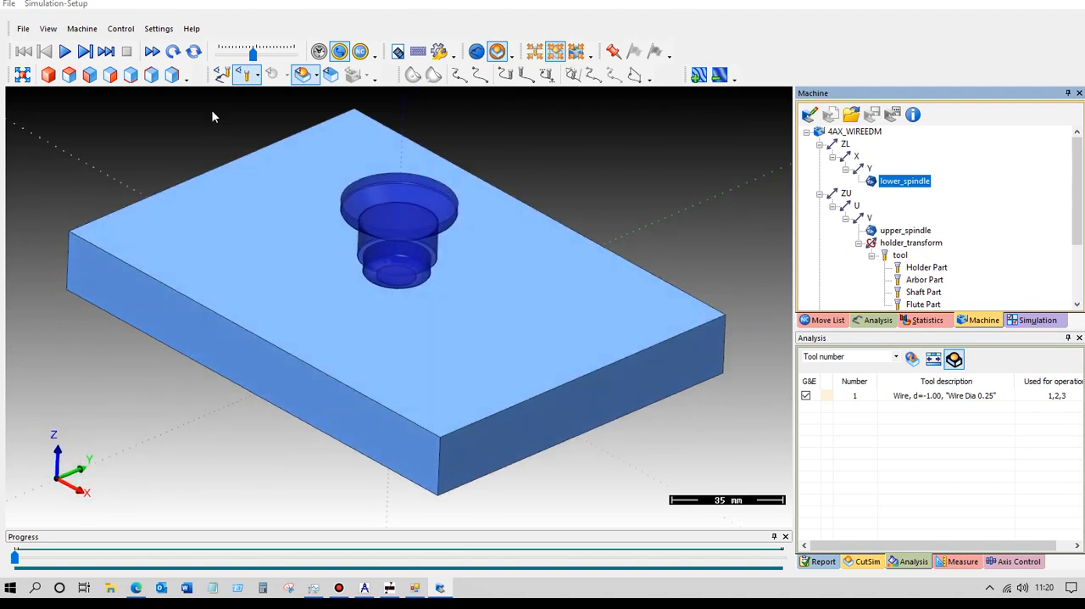
{"action": "left_click", "coordinate": [65, 52]}
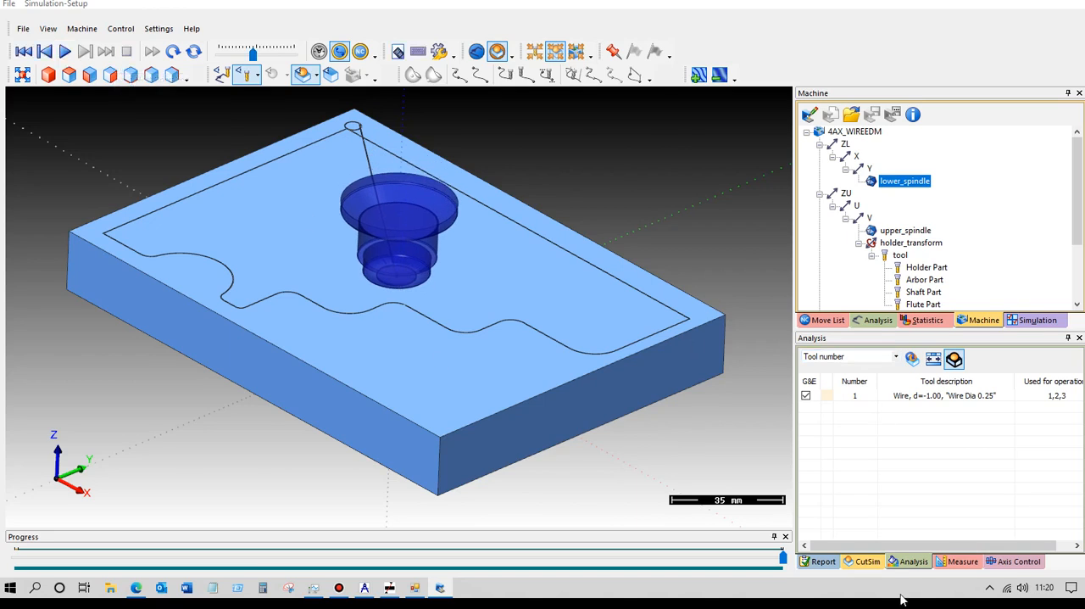
{"action": "left_click", "coordinate": [963, 563]}
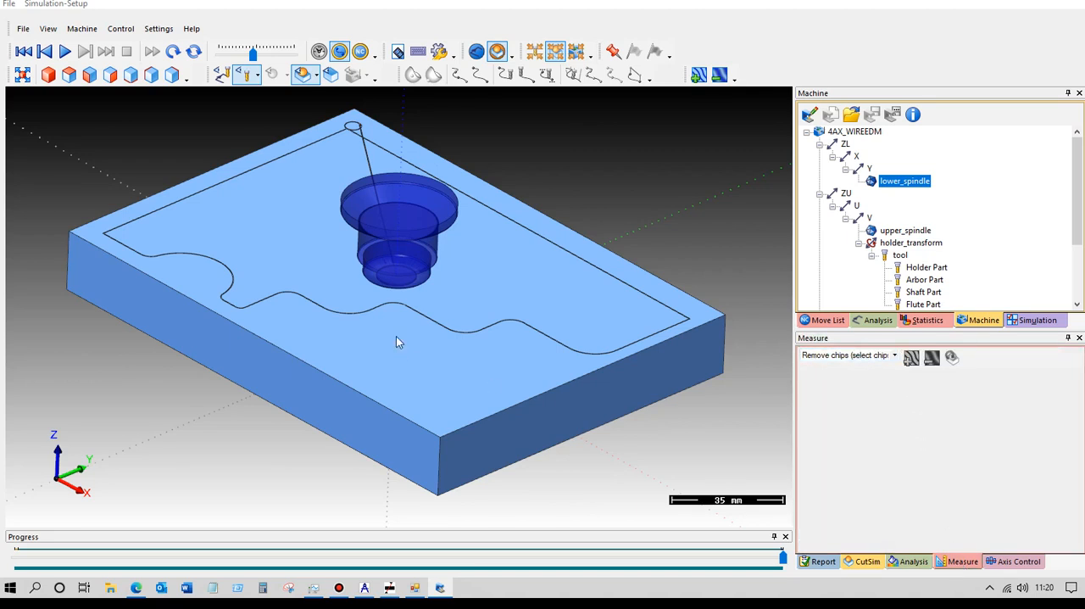
{"action": "scroll", "coordinate": [422, 382], "scroll_direction": "down", "scroll_amount": 1}
{"action": "left_click", "coordinate": [423, 381]}
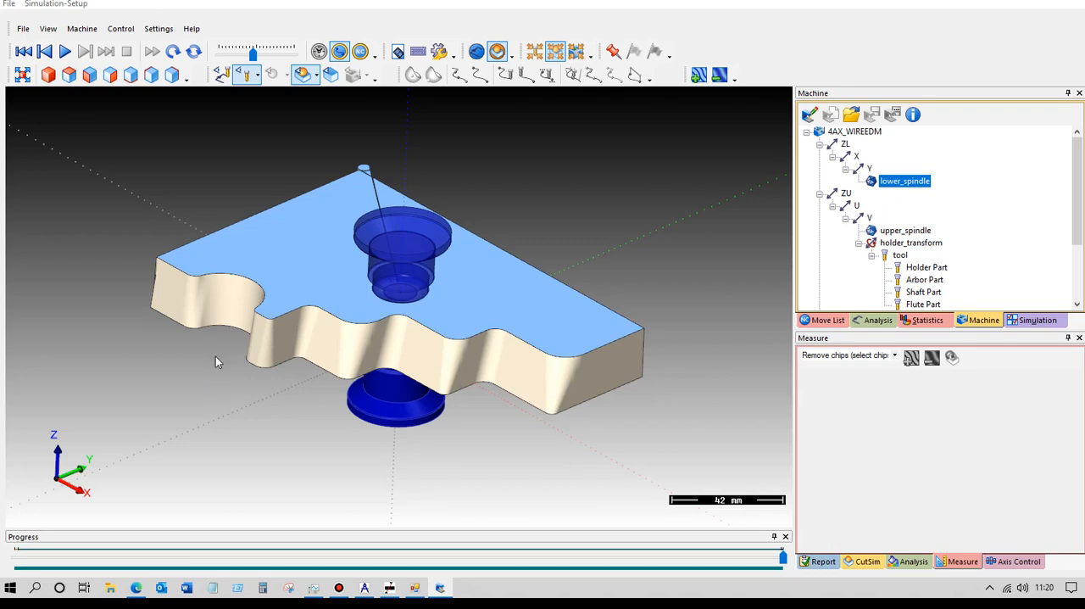
Take the simulation back through the move list to move 63 of Operation 2 and examine the wire and spindle positions on the cut part.
{"action": "middle_click_drag", "start_coordinate": [226, 371], "coordinate": [296, 380]}
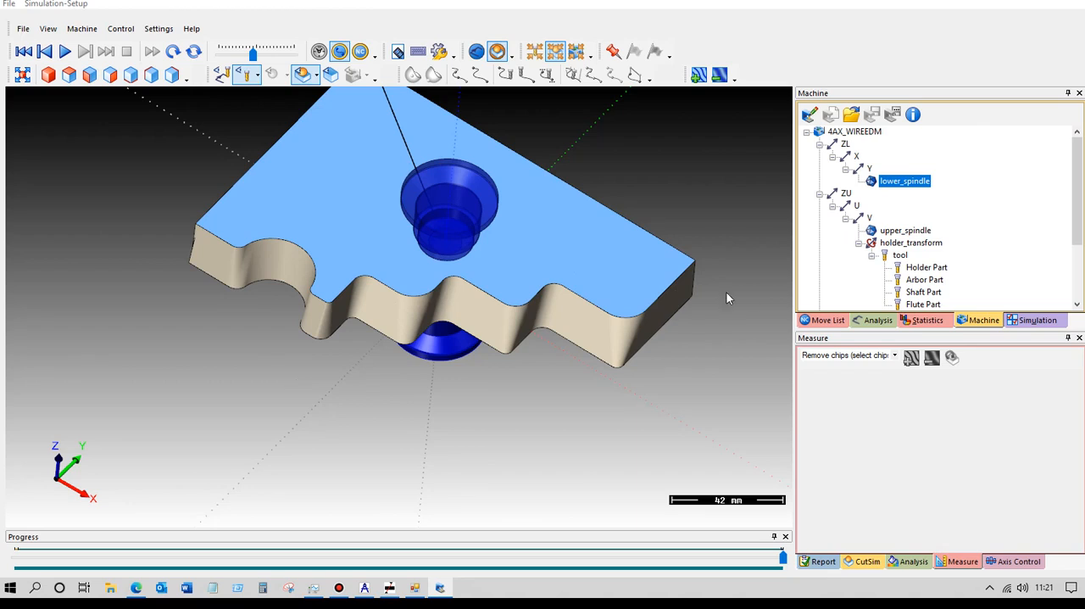
{"action": "left_click", "coordinate": [837, 320]}
{"action": "left_click", "coordinate": [913, 172]}
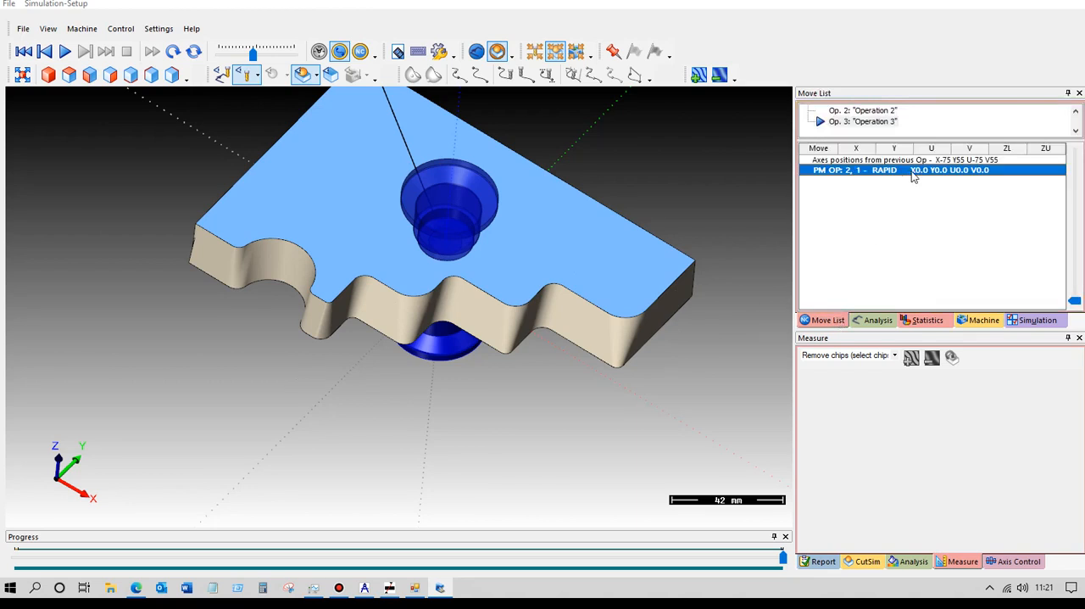
{"action": "left_click", "coordinate": [1081, 301]}
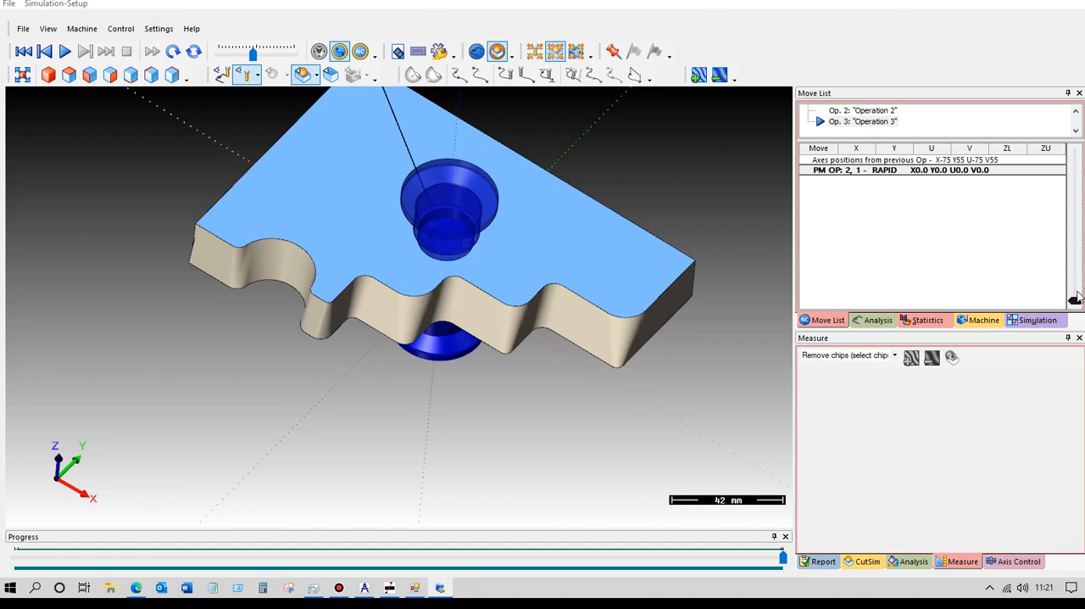
{"action": "left_click", "coordinate": [1052, 262]}
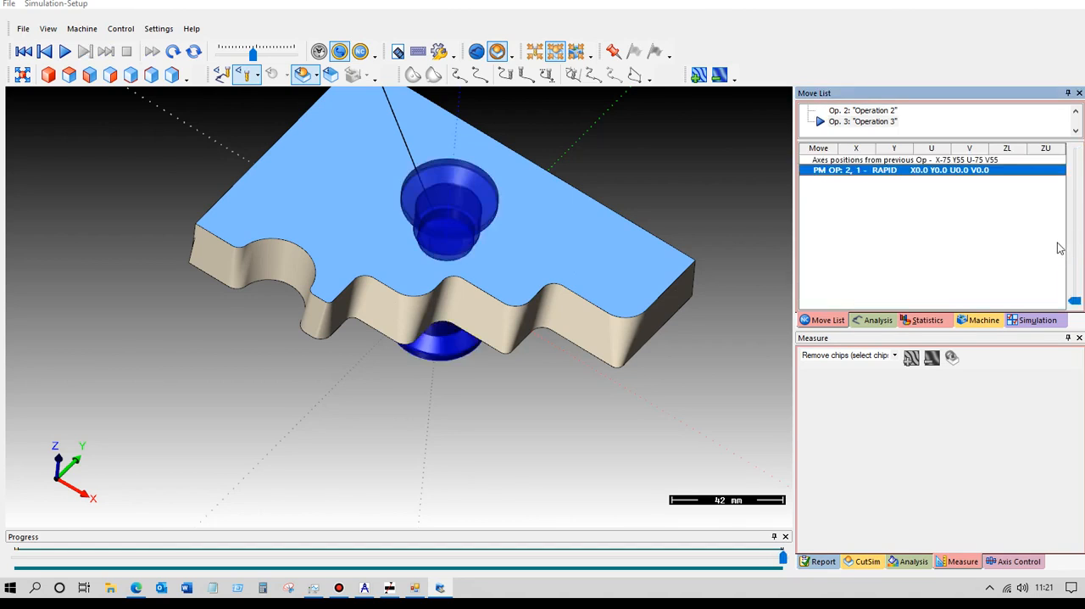
{"action": "scroll", "coordinate": [1049, 220], "scroll_direction": "up", "scroll_amount": 8}
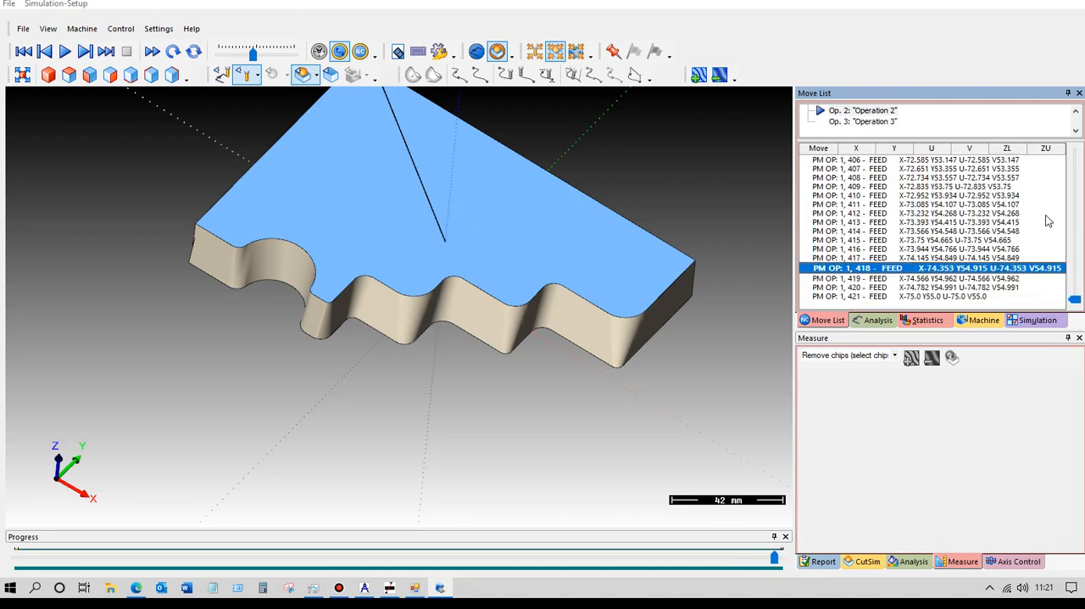
{"action": "scroll", "coordinate": [1049, 220], "scroll_direction": "up", "scroll_amount": 15}
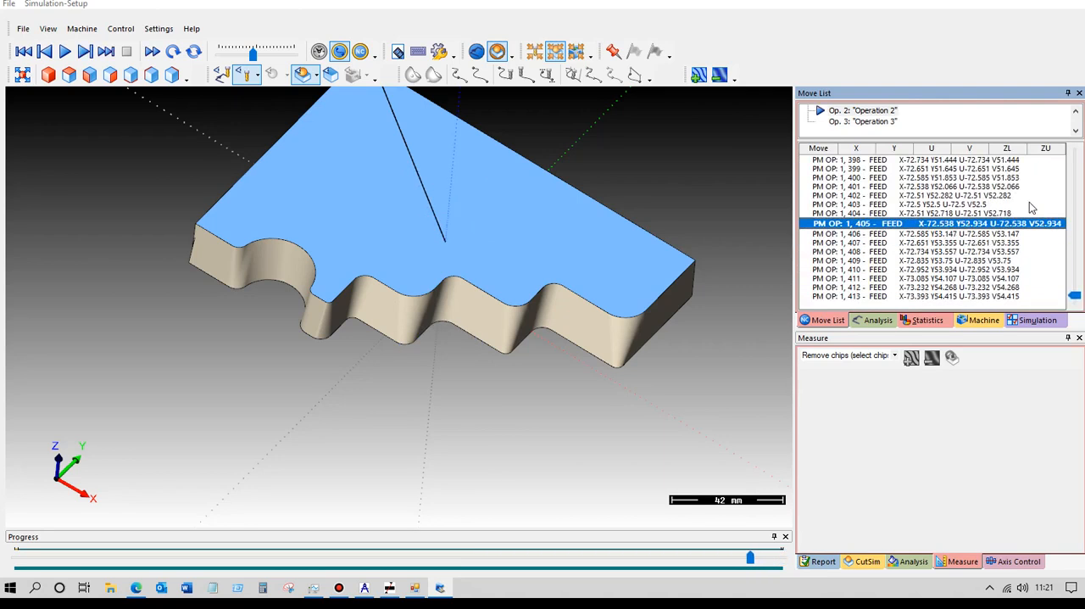
{"action": "scroll", "coordinate": [994, 204], "scroll_direction": "up", "scroll_amount": 6}
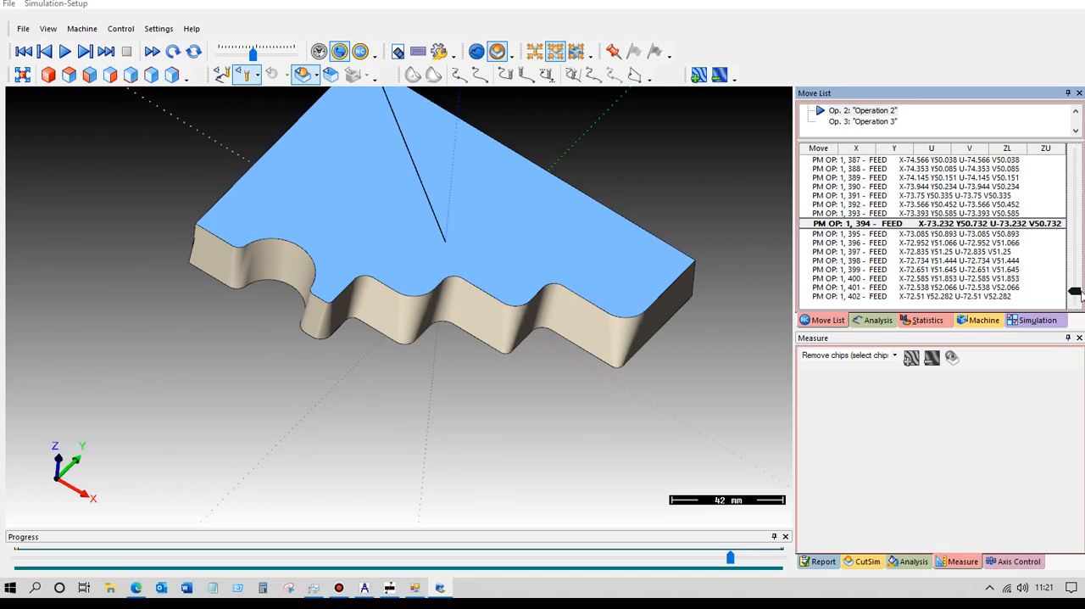
{"action": "left_click_drag", "start_coordinate": [1075, 291], "coordinate": [1075, 173]}
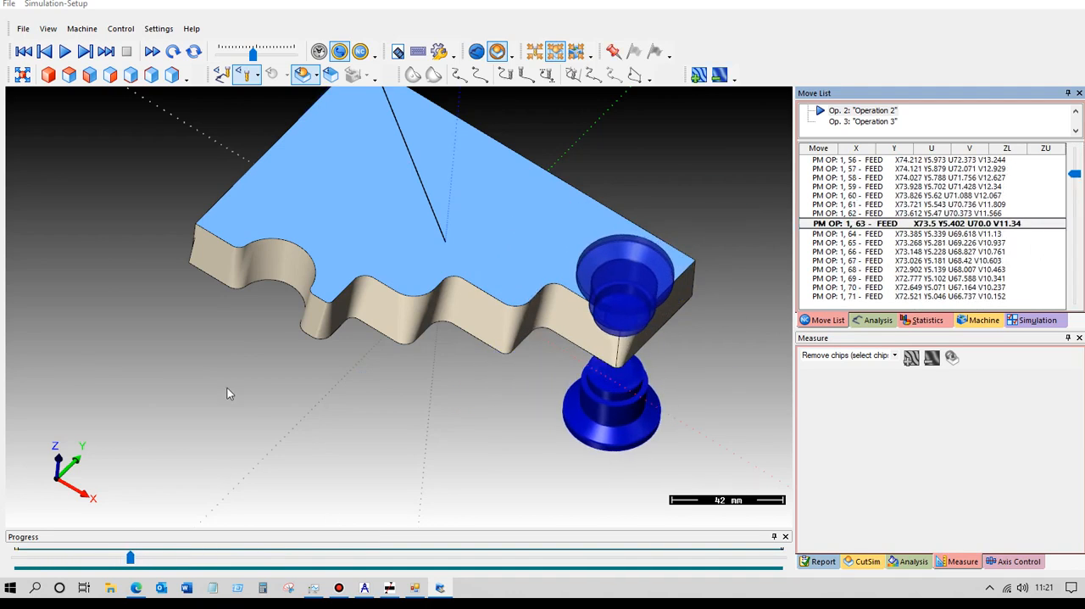
{"action": "scroll", "coordinate": [267, 303], "scroll_direction": "down", "scroll_amount": 3}
{"action": "middle_click_drag", "start_coordinate": [283, 295], "coordinate": [337, 260]}
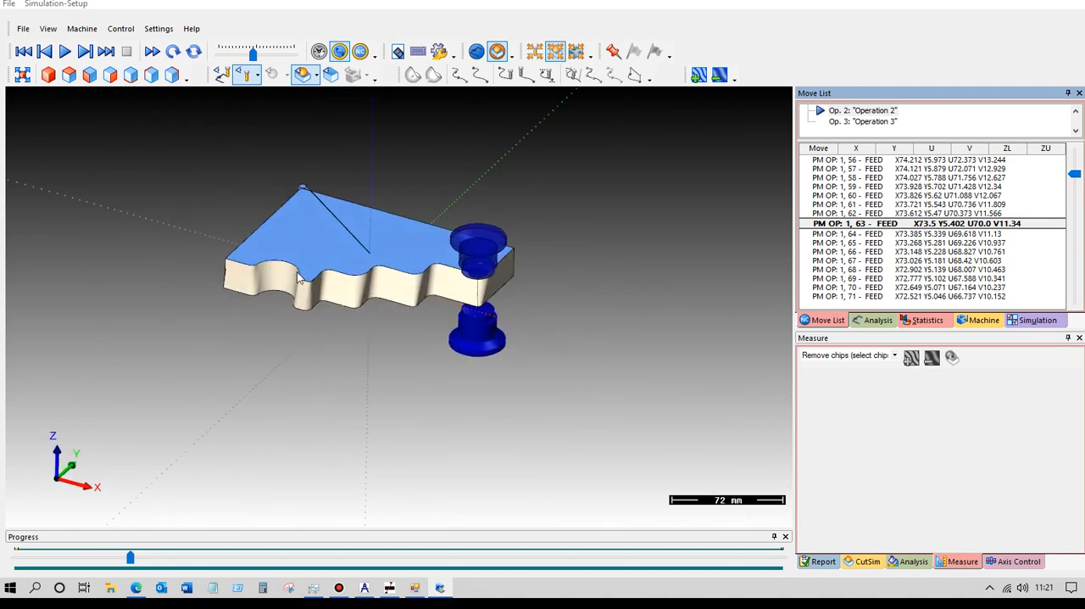
{"action": "scroll", "coordinate": [342, 268], "scroll_direction": "up", "scroll_amount": 2}
{"action": "scroll", "coordinate": [344, 270], "scroll_direction": "up", "scroll_amount": 1}
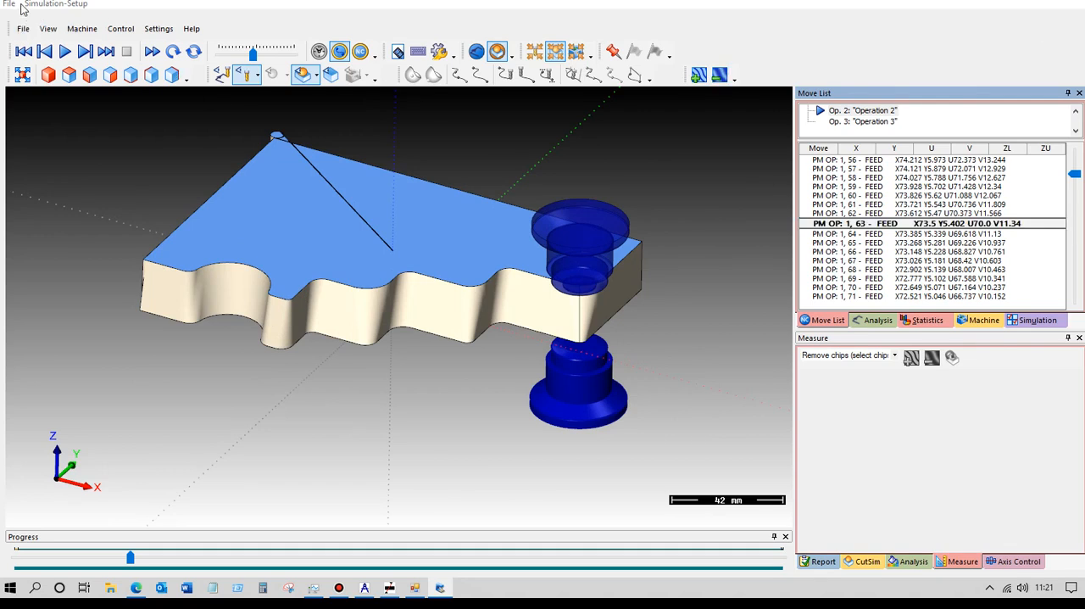
Exit the 3D simulation and its setup module to return to the wire program.
{"action": "left_click", "coordinate": [24, 29]}
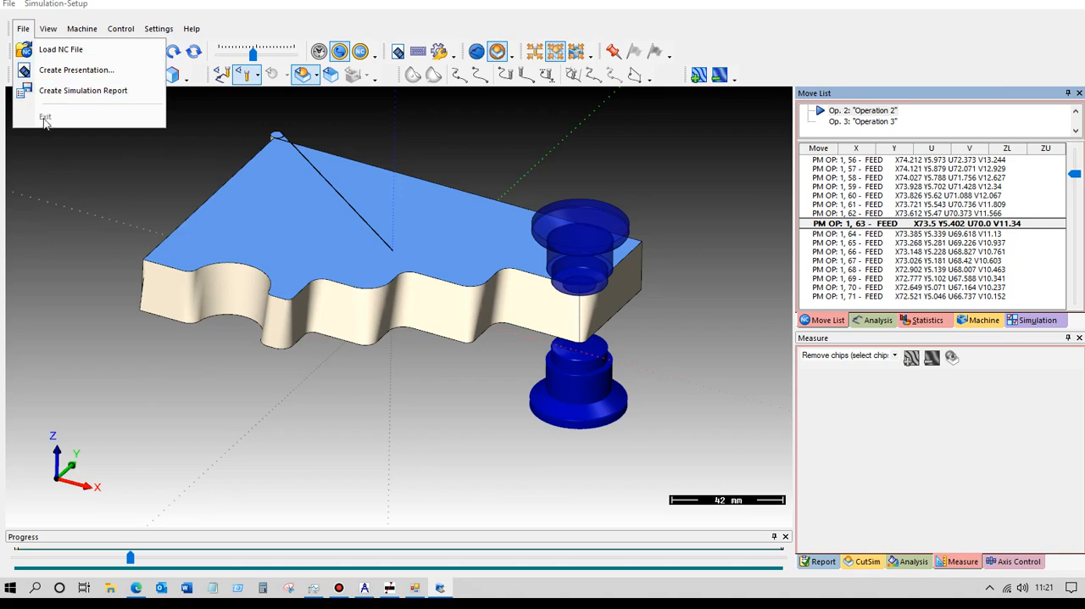
{"action": "left_click", "coordinate": [8, 4]}
{"action": "left_click", "coordinate": [28, 19]}
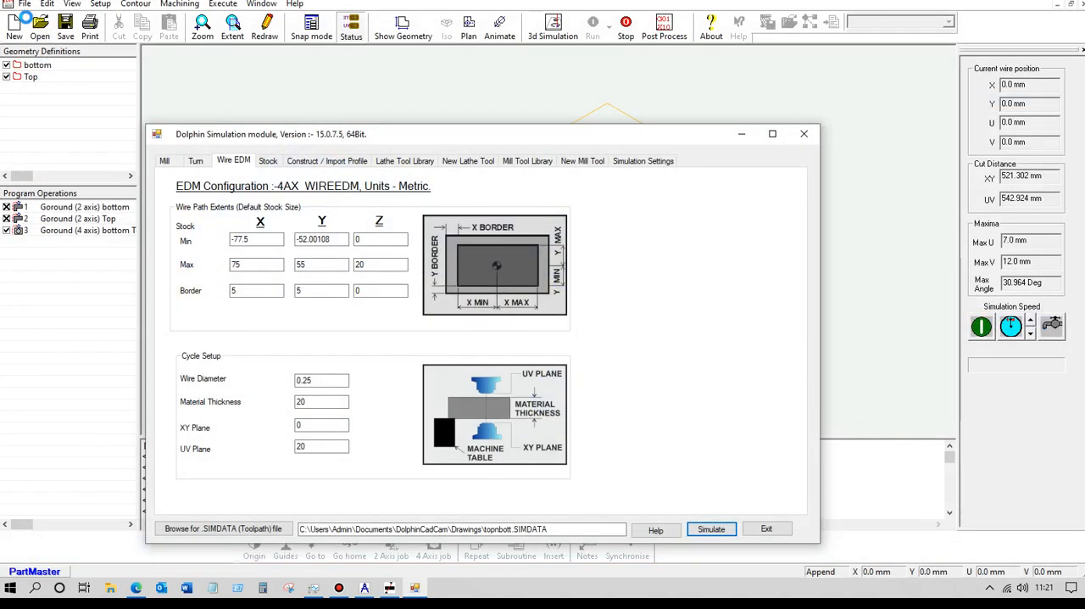
{"action": "left_click", "coordinate": [767, 528]}
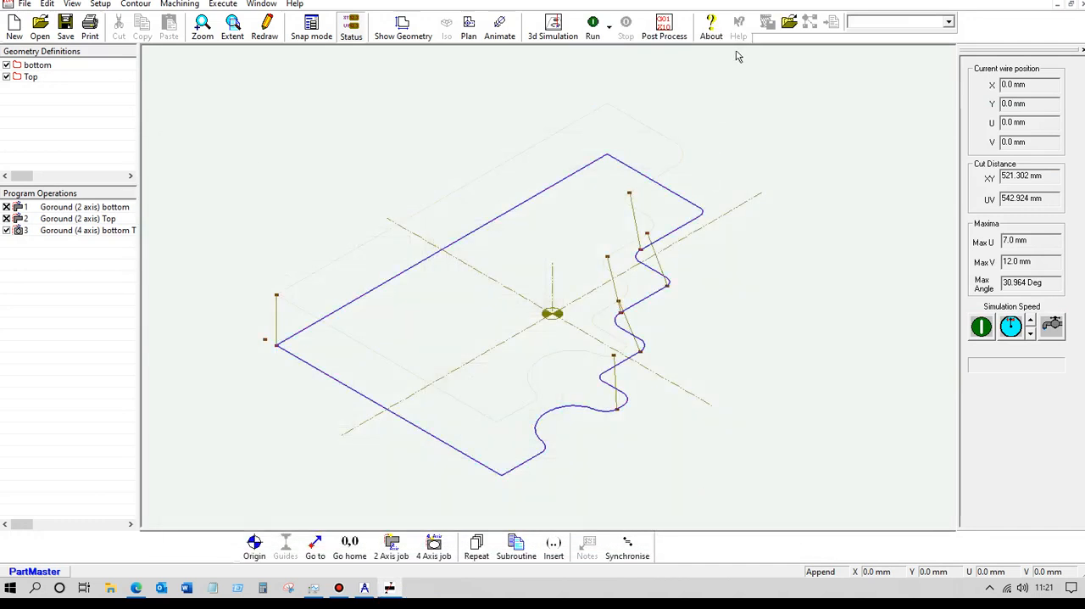
Post-process the program with w_fw0.ppr to produce the NC file topnbott.pun and review its code.
{"action": "left_click", "coordinate": [666, 30]}
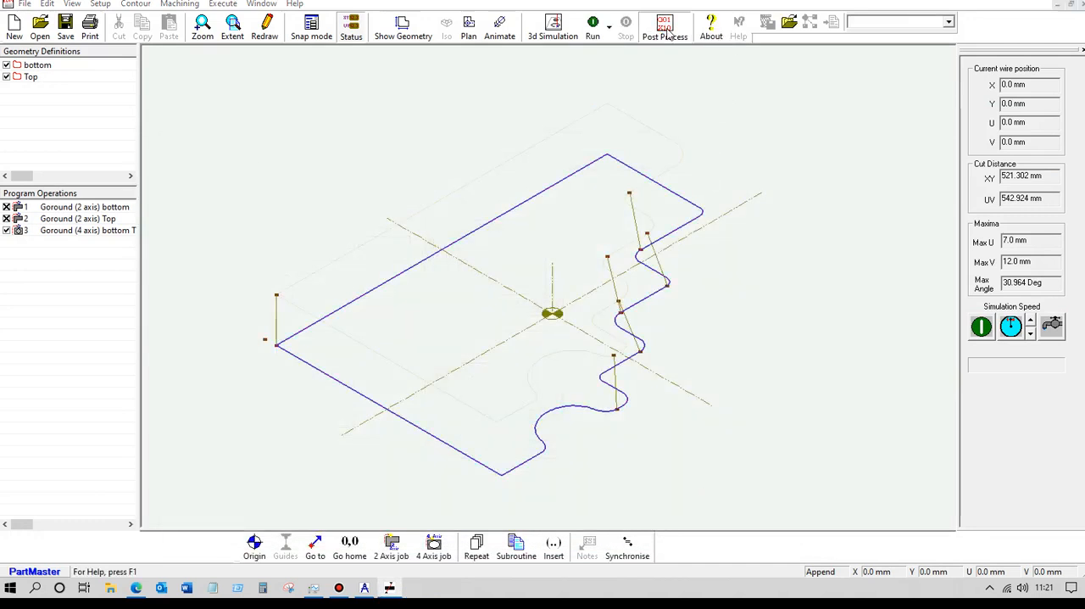
{"action": "left_click", "coordinate": [518, 270]}
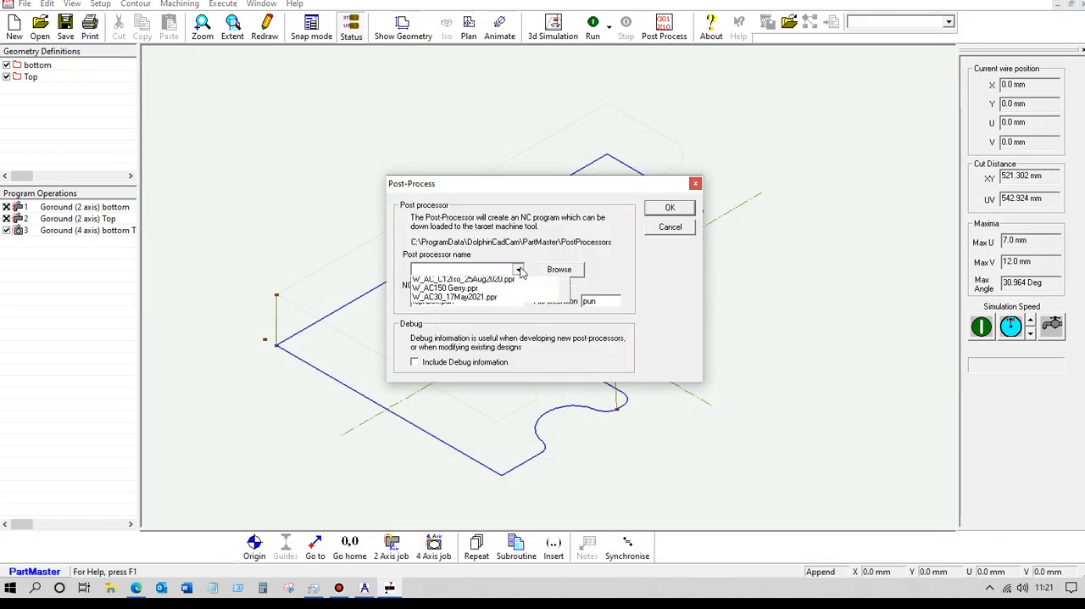
{"action": "left_click_drag", "start_coordinate": [561, 303], "coordinate": [568, 335]}
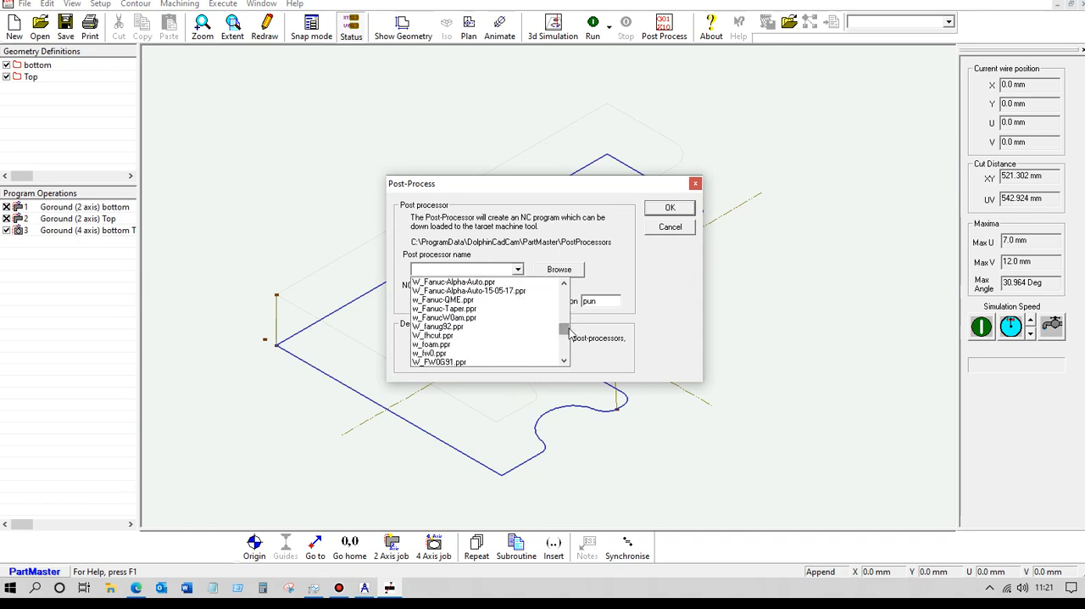
{"action": "left_click", "coordinate": [441, 355]}
{"action": "left_click", "coordinate": [670, 208]}
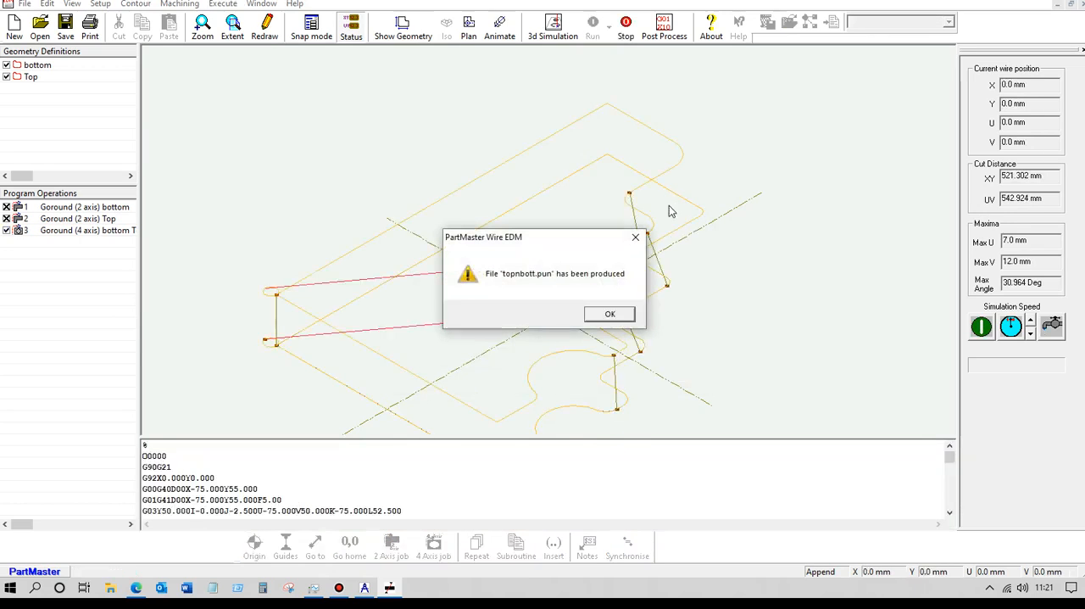
{"action": "left_click", "coordinate": [610, 314]}
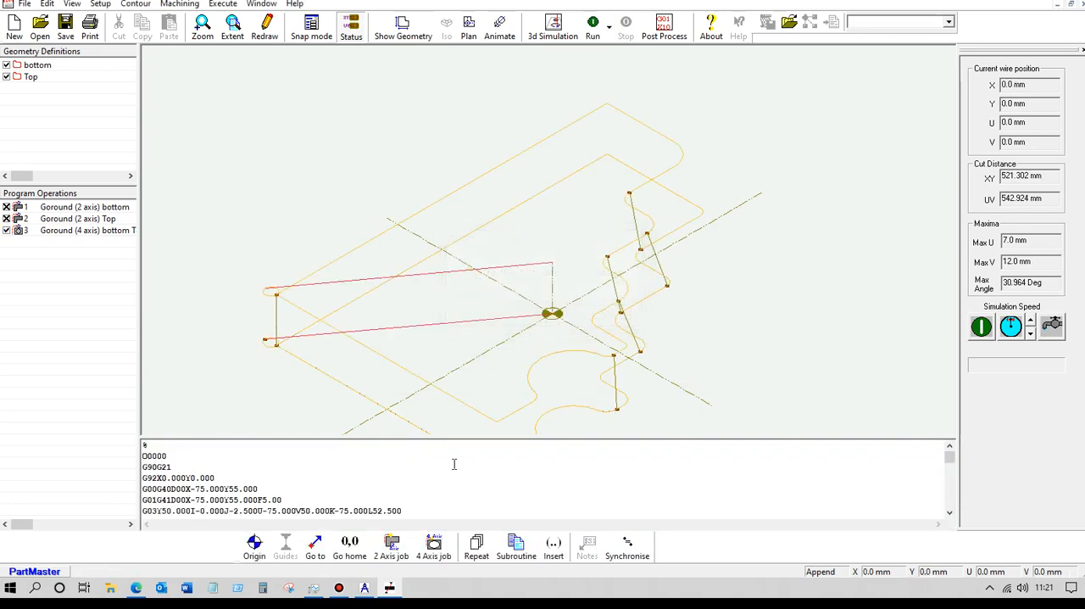
{"action": "scroll", "coordinate": [455, 462], "scroll_direction": "down", "scroll_amount": 5}
{"action": "scroll", "coordinate": [457, 458], "scroll_direction": "down", "scroll_amount": 8}
{"action": "scroll", "coordinate": [457, 458], "scroll_direction": "down", "scroll_amount": 2}
{"action": "scroll", "coordinate": [461, 456], "scroll_direction": "up", "scroll_amount": 2}
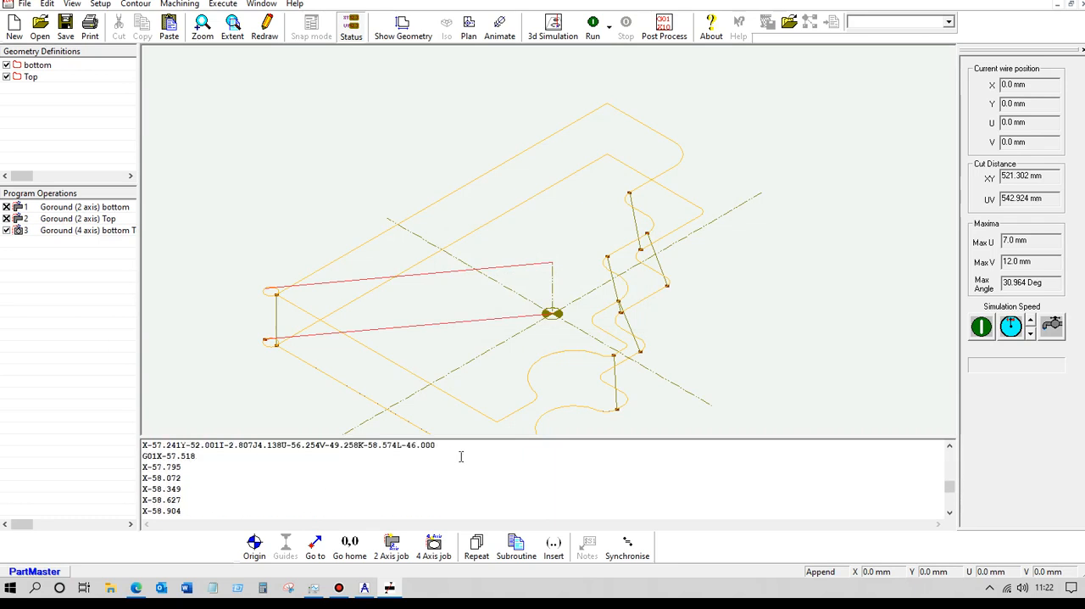